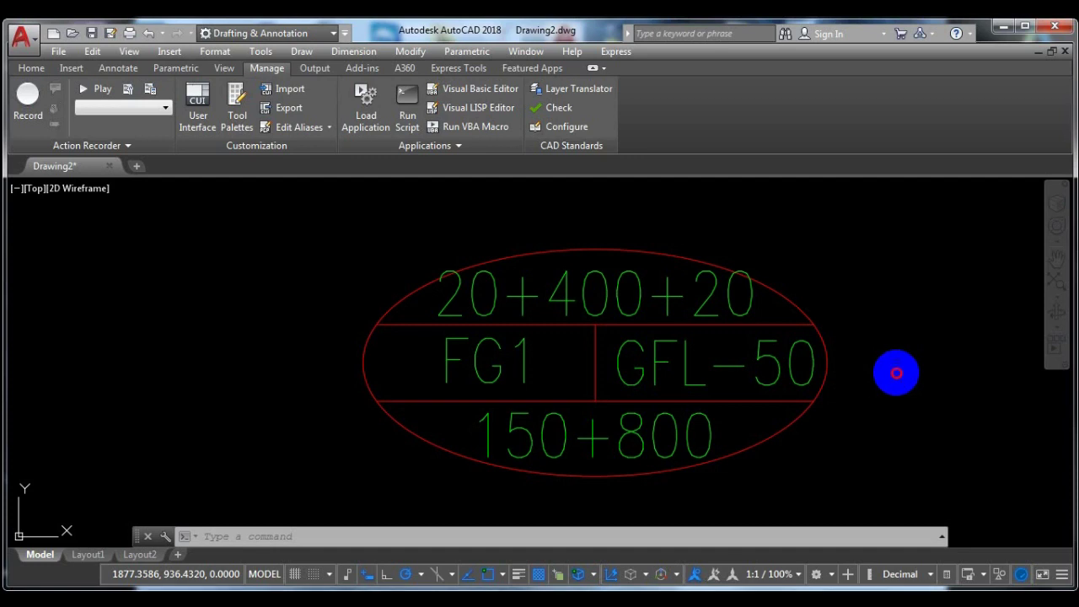
# Select the beam label block, cancel an accidental stretch, and pan the label lower in view
pyautogui.click(747, 324)
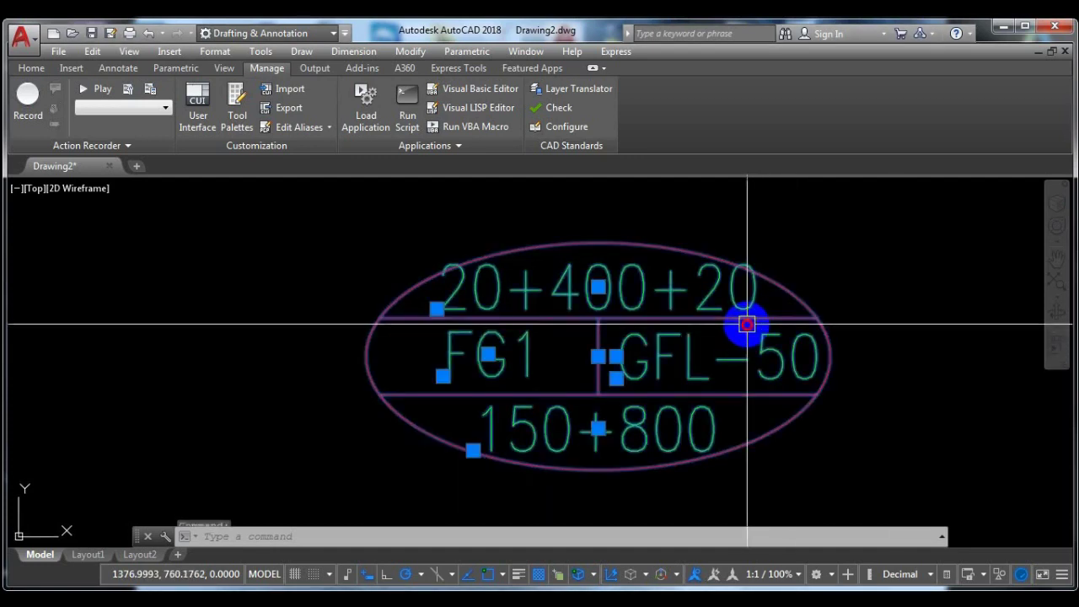
pyautogui.scroll(2, 646, 366)
pyautogui.scroll(5, 627, 349)
pyautogui.scroll(3, 564, 390)
pyautogui.scroll(-3, 596, 379)
pyautogui.scroll(-2, 596, 379)
pyautogui.click(596, 378)
pyautogui.scroll(-2, 563, 371)
pyautogui.scroll(5, 549, 295)
pyautogui.scroll(1, 506, 427)
pyautogui.scroll(-5, 506, 356)
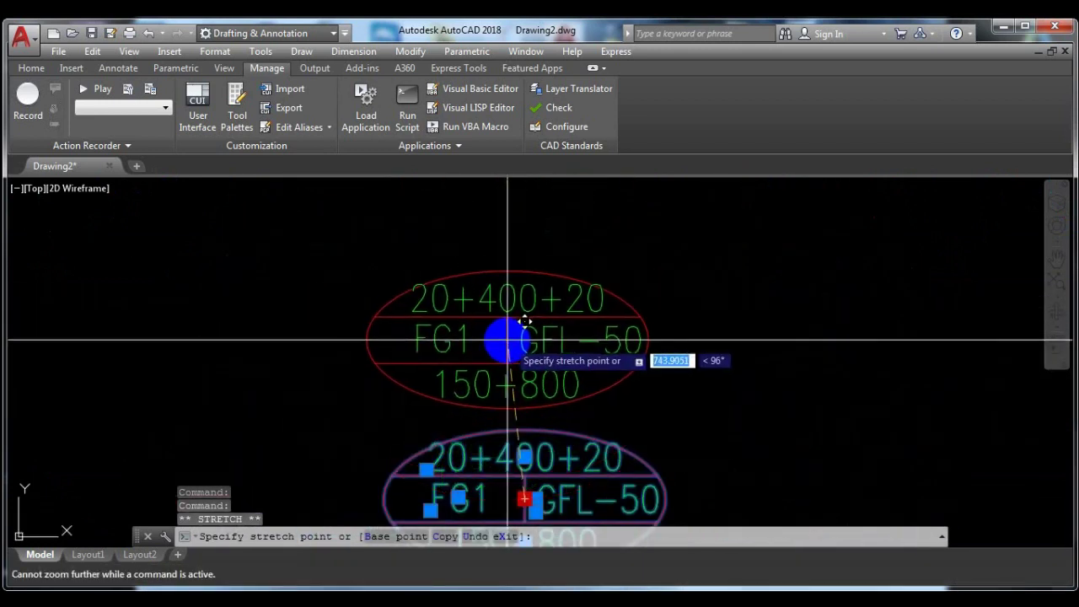
pyautogui.press('Escape')
pyautogui.moveTo(615, 379); pyautogui.dragTo(626, 422, button='middle')
# Open the beam label block in Block Editor and add a Basepoint parameter at the ellipse's left edge
pyautogui.click(630, 412)
pyautogui.rightClick(630, 419)
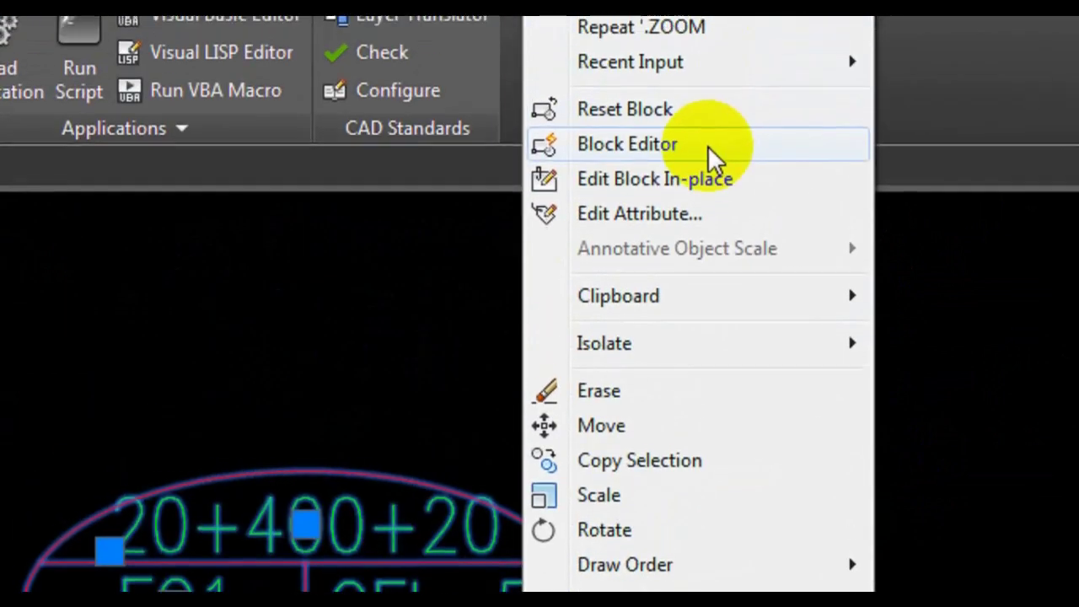
pyautogui.click(722, 154)
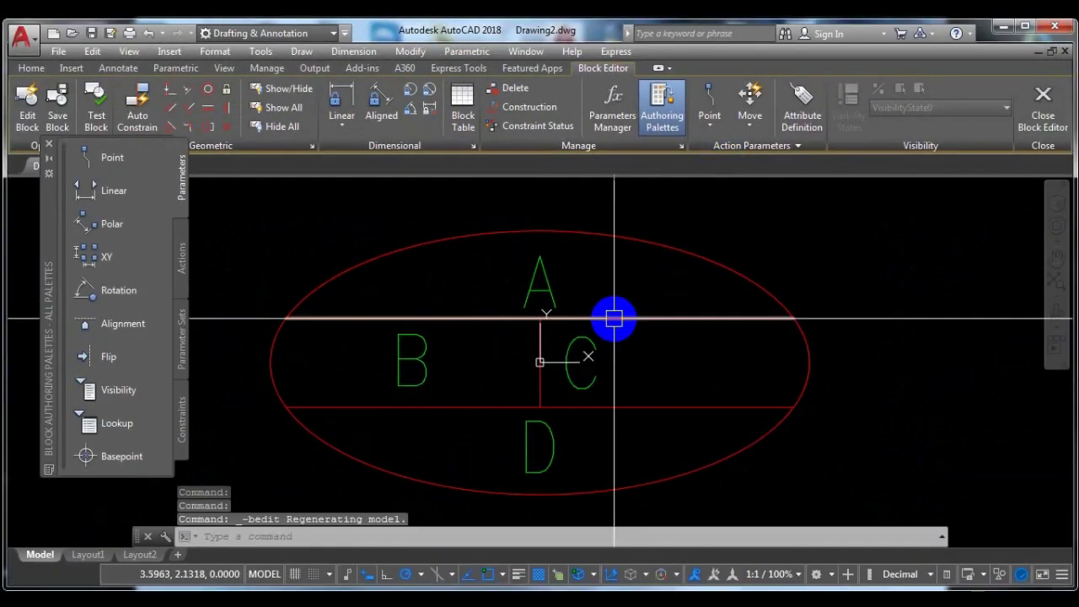
pyautogui.moveTo(627, 315); pyautogui.dragTo(631, 312, button='middle')
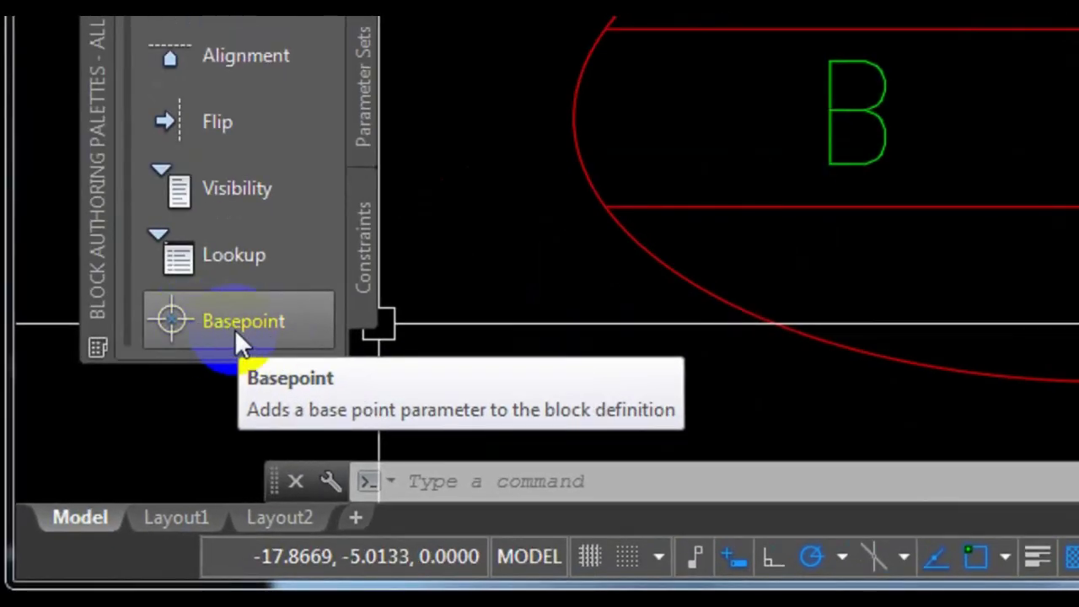
pyautogui.click(235, 329)
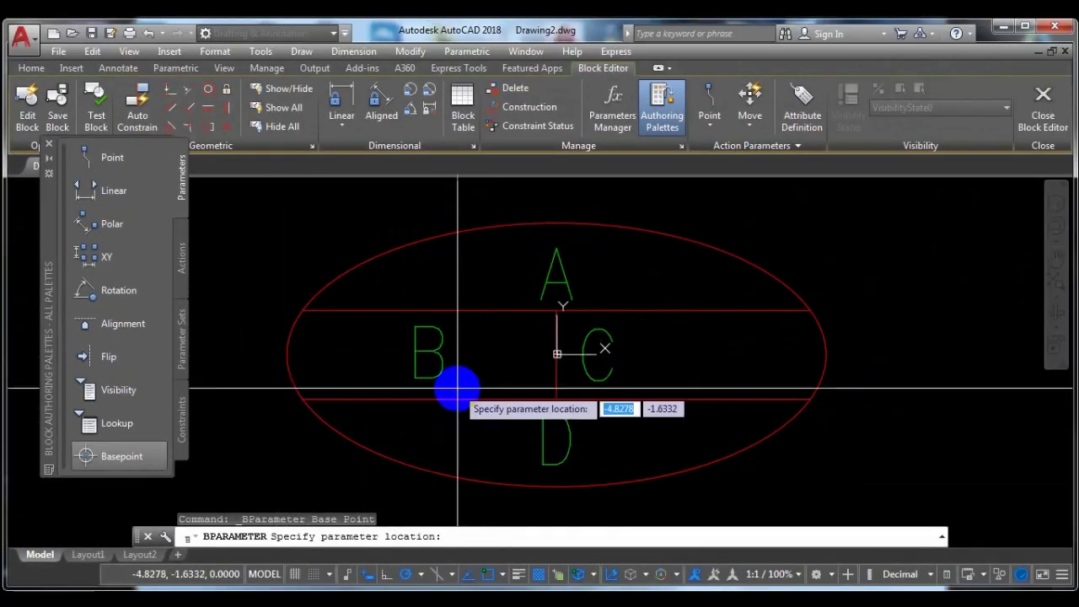
pyautogui.scroll(-5, 547, 403)
pyautogui.click(441, 384)
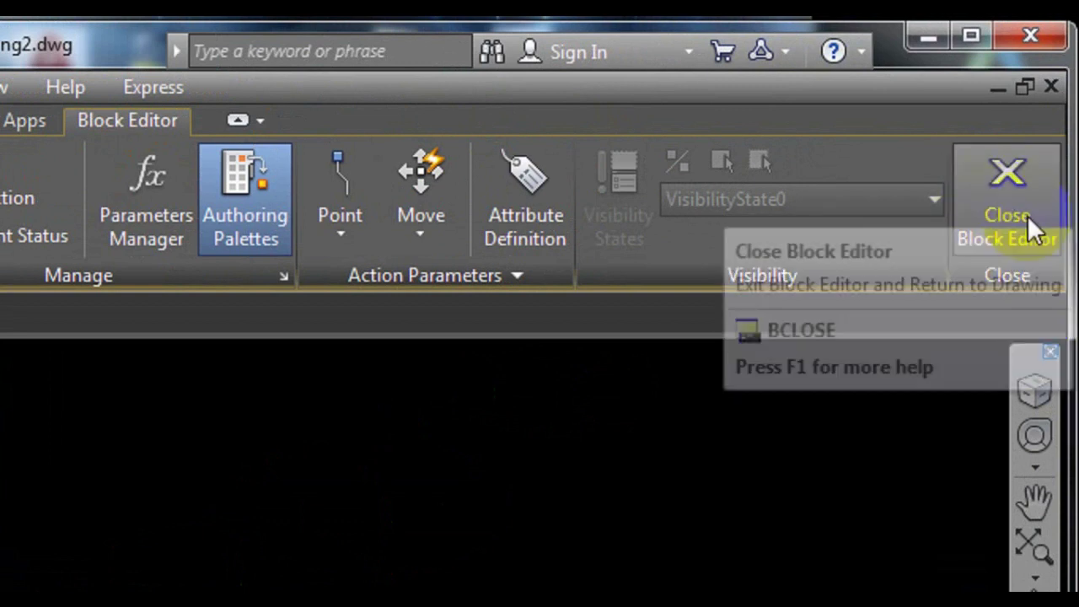
# Close the Block Editor, save the changes to BEAM, and select the label block
pyautogui.click(1011, 196)
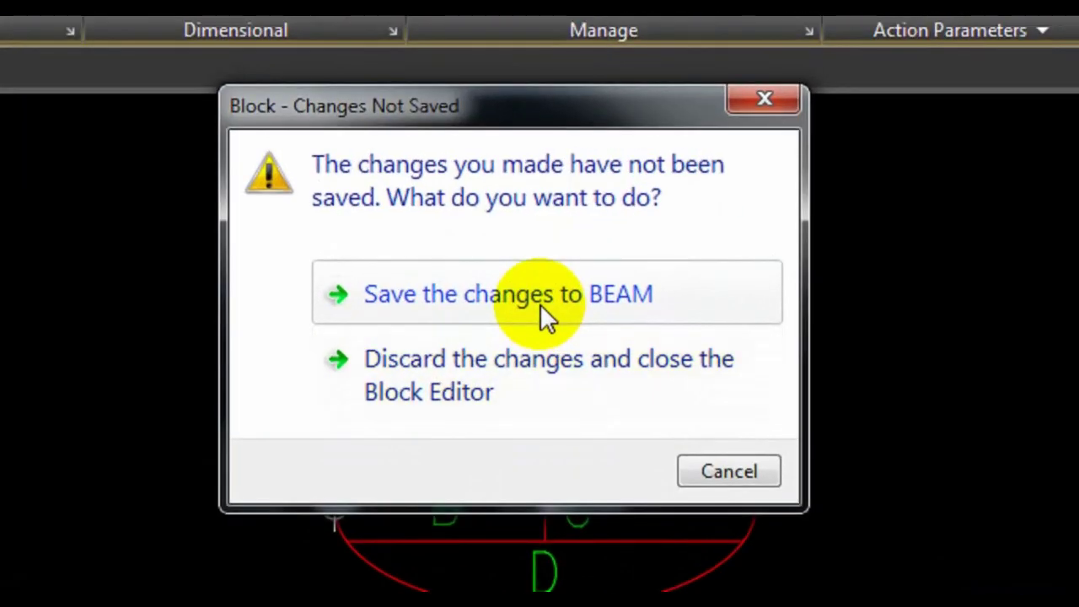
pyautogui.click(544, 313)
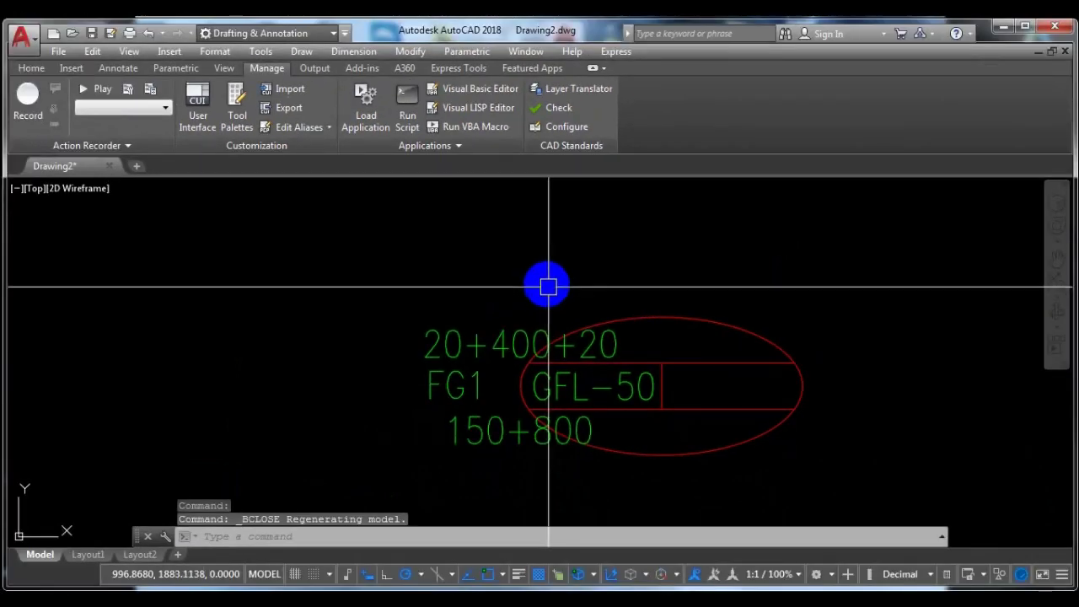
pyautogui.click(616, 325)
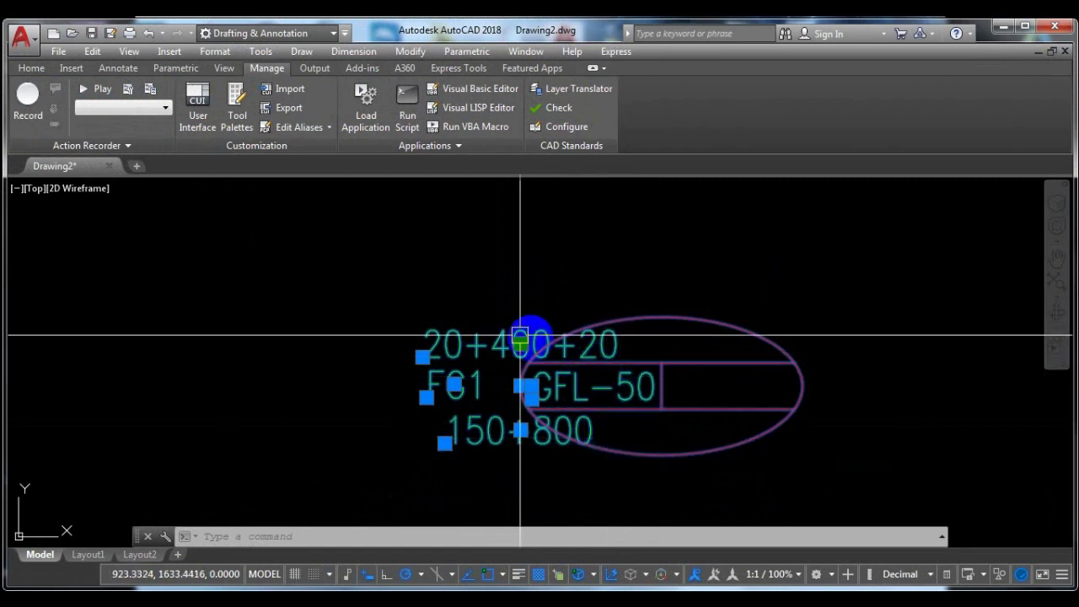
# Pan the view and reselect the beam label block to check its offset ellipse
pyautogui.scroll(4, 525, 386)
pyautogui.scroll(-4, 501, 391)
pyautogui.moveTo(643, 391)
pyautogui.mouseDown(button='middle')
pyautogui.moveTo(582, 388)
pyautogui.moveTo(667, 388)
pyautogui.mouseUp(button='middle')
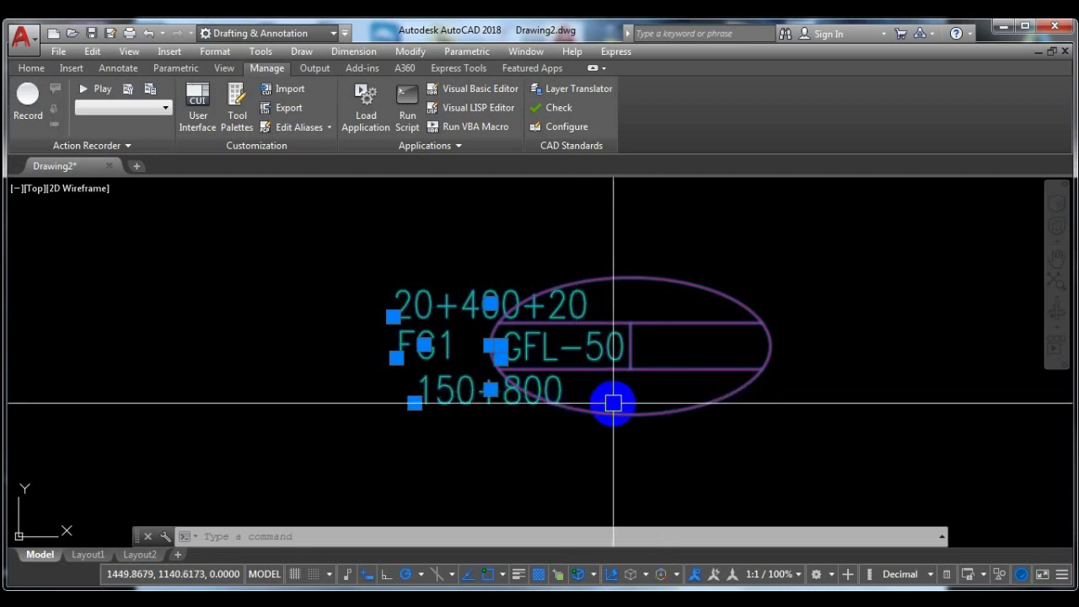
pyautogui.press('Escape')
pyautogui.click(631, 369)
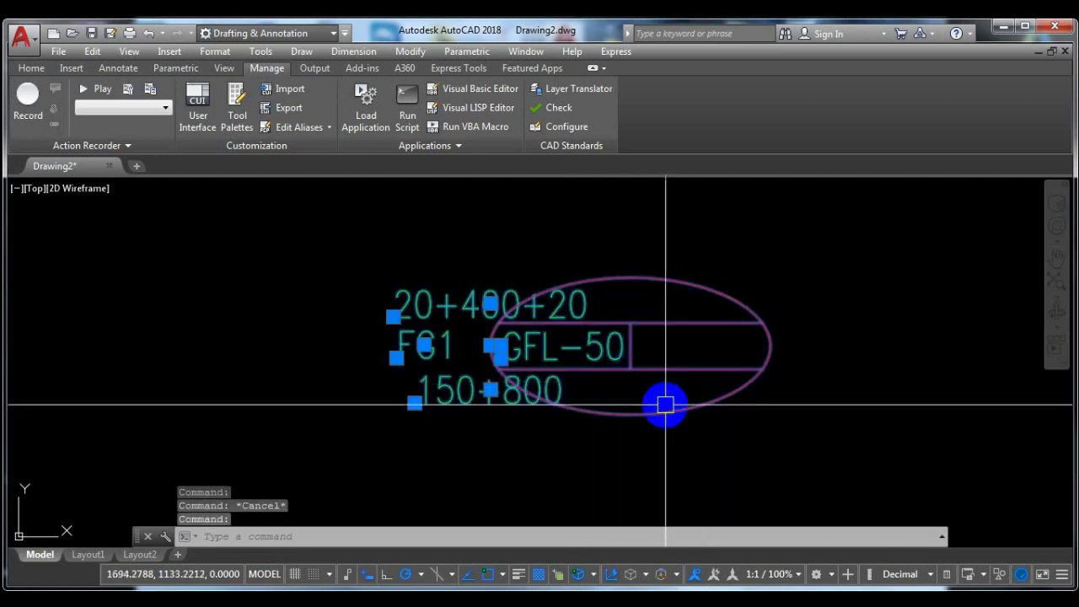
pyautogui.press('Escape')
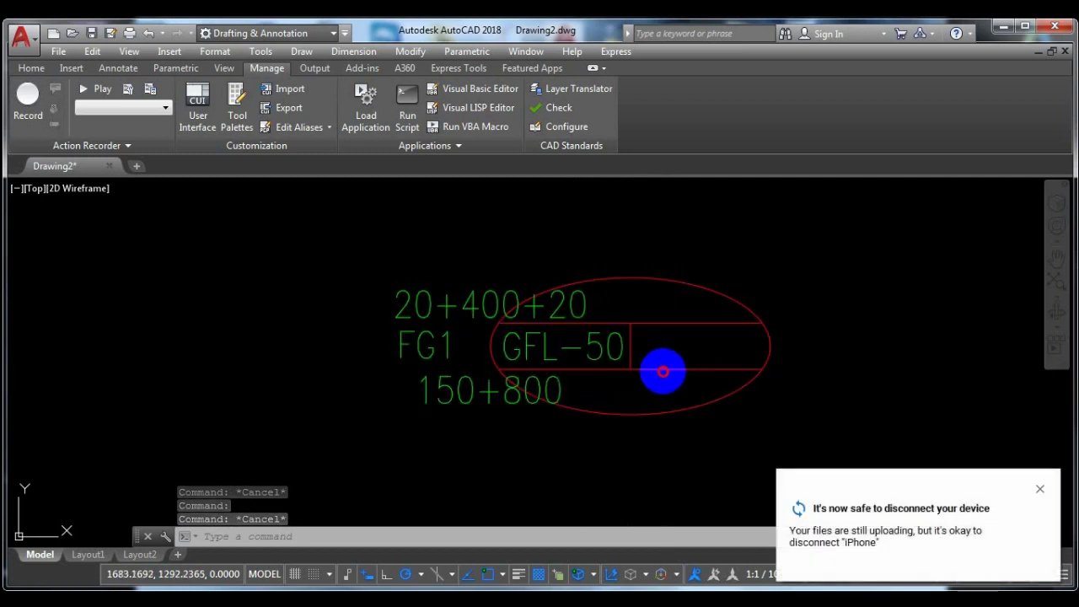
pyautogui.click(664, 371)
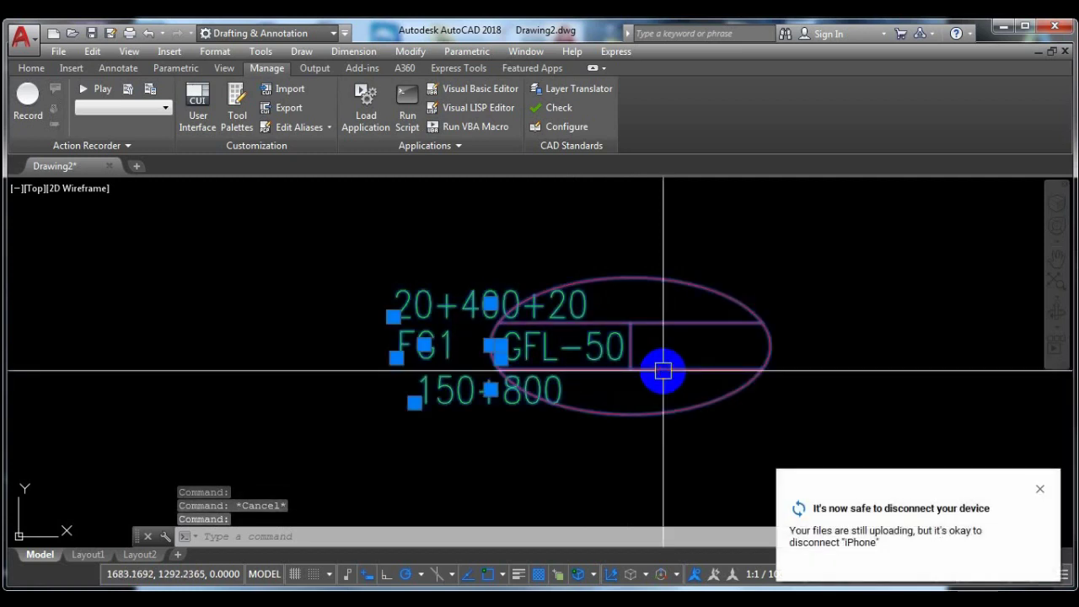
# Reopen the BEAM block in Block Editor, delete its base point parameter, and save the changes
pyautogui.rightClick(664, 371)
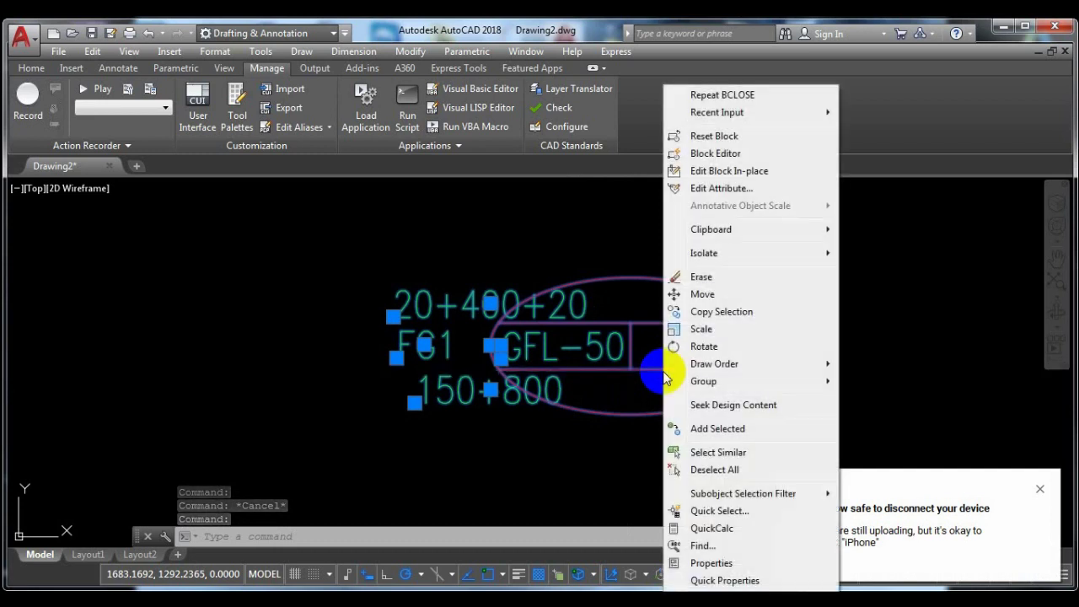
pyautogui.click(746, 154)
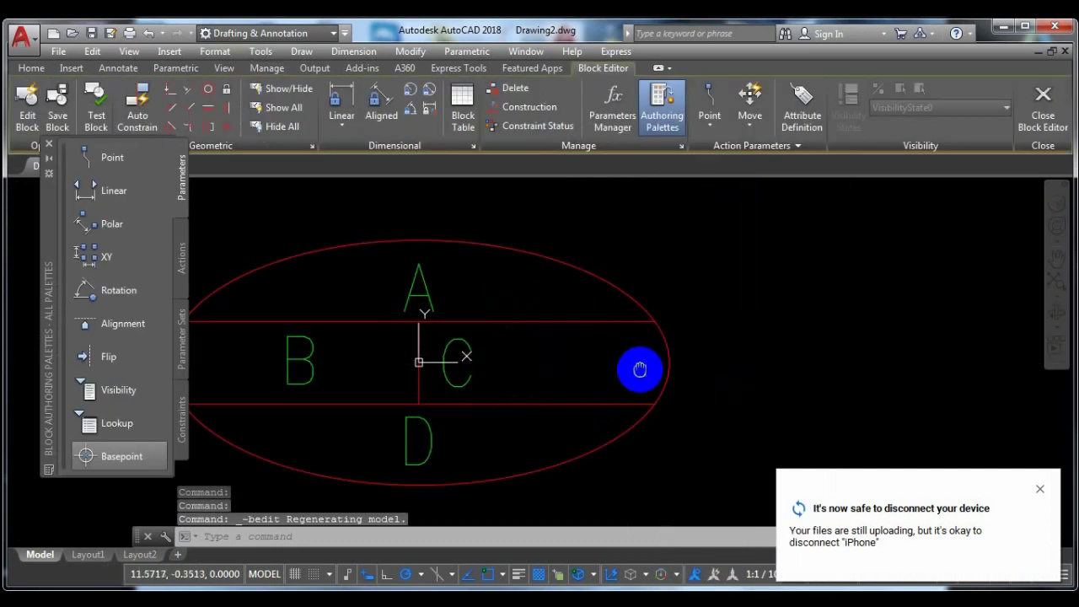
pyautogui.click(307, 335)
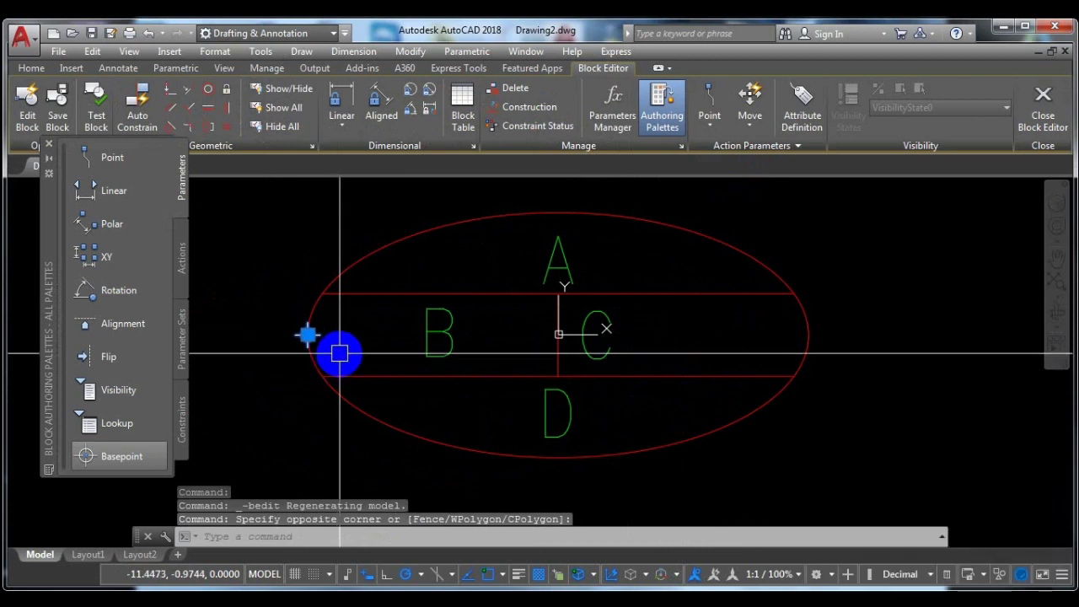
pyautogui.click(663, 298)
pyautogui.press('Delete')
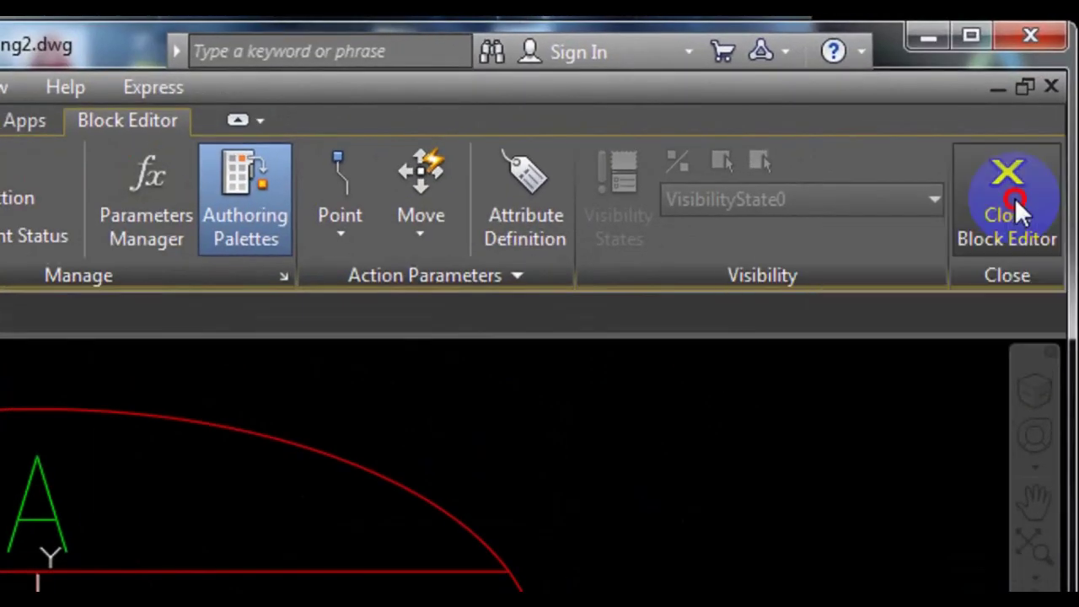
pyautogui.click(1045, 114)
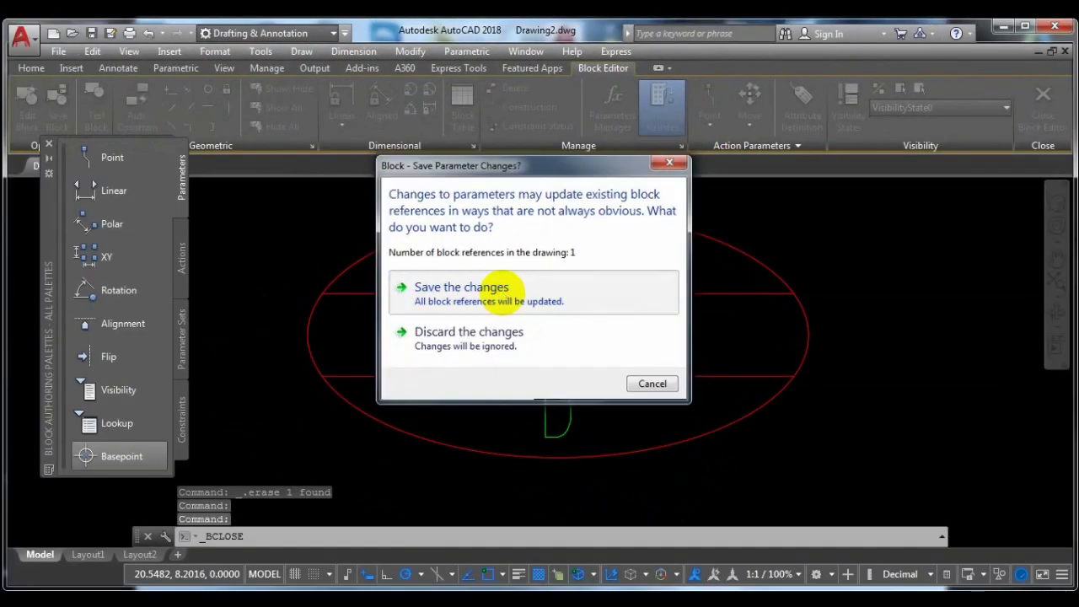
pyautogui.click(449, 333)
pyautogui.moveTo(588, 325); pyautogui.dragTo(699, 327)
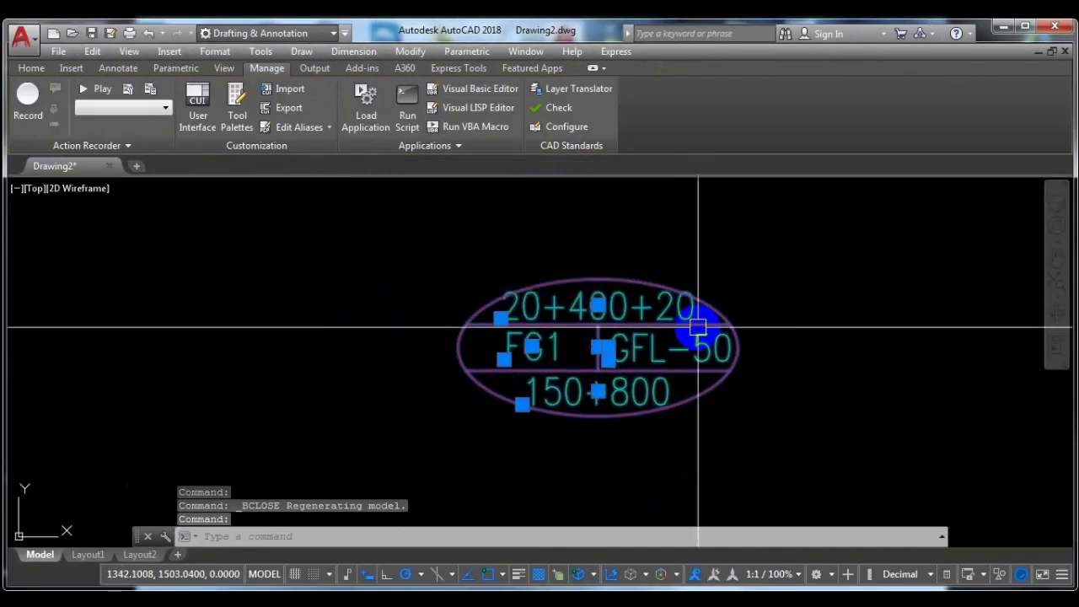
pyautogui.press('Escape')
pyautogui.moveTo(630, 330); pyautogui.dragTo(686, 329, button='middle')
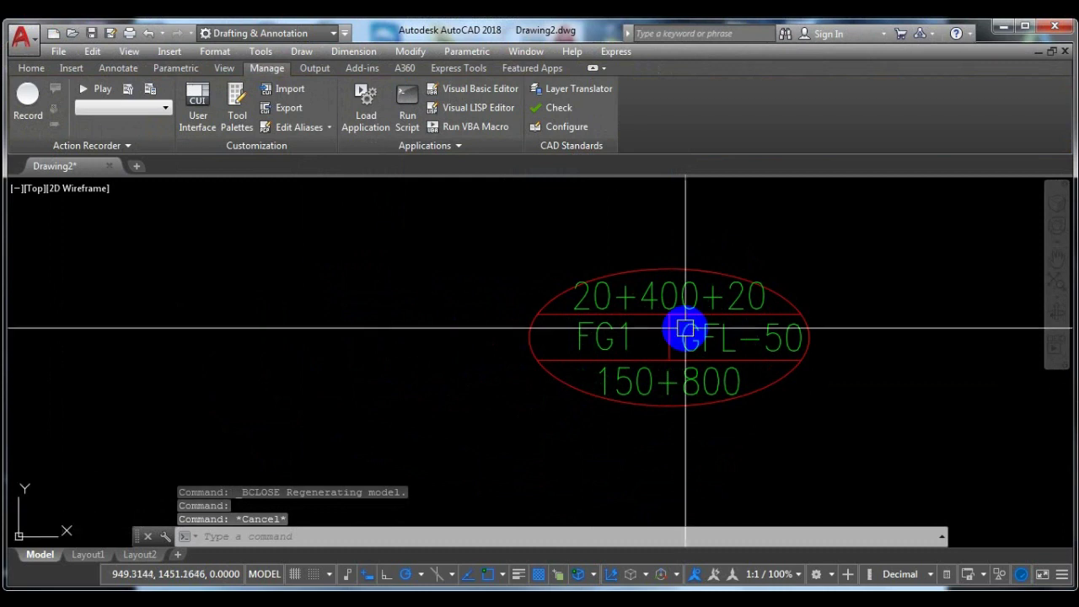
pyautogui.scroll(2, 686, 329)
pyautogui.moveTo(767, 325); pyautogui.dragTo(679, 353, button='middle')
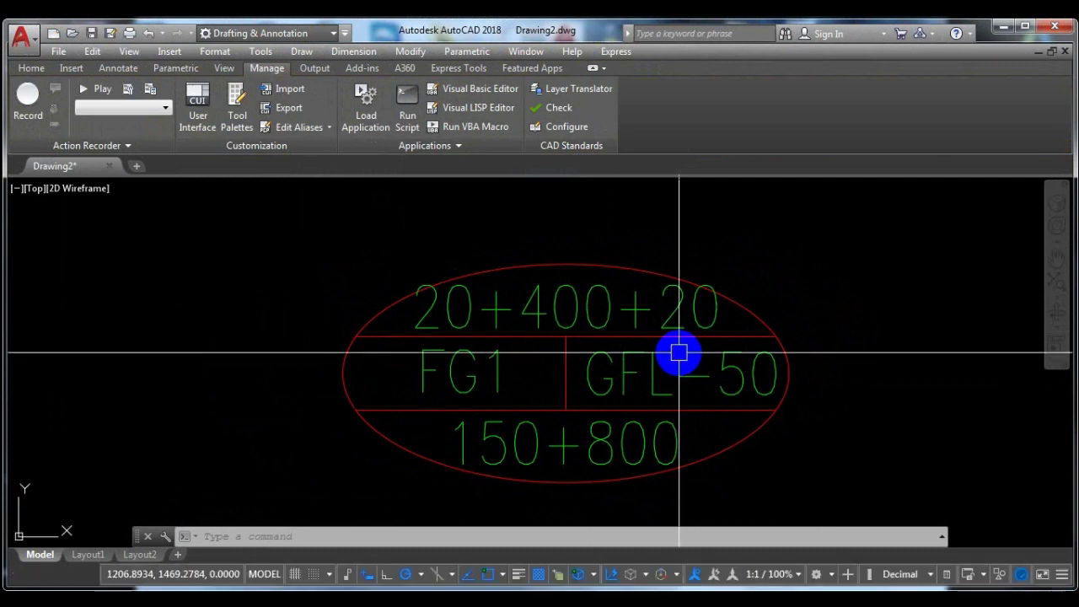
pyautogui.click(699, 311)
pyautogui.scroll(-2, 713, 325)
pyautogui.moveTo(872, 357); pyautogui.dragTo(670, 354, button='middle')
pyautogui.press('Escape')
pyautogui.press('Escape')
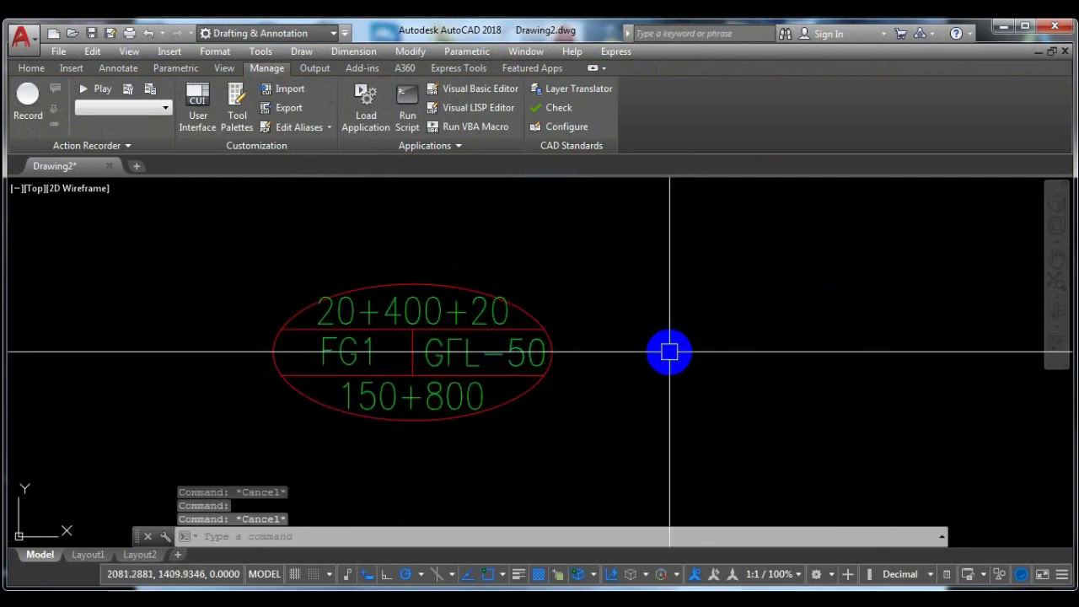
pyautogui.click(545, 350)
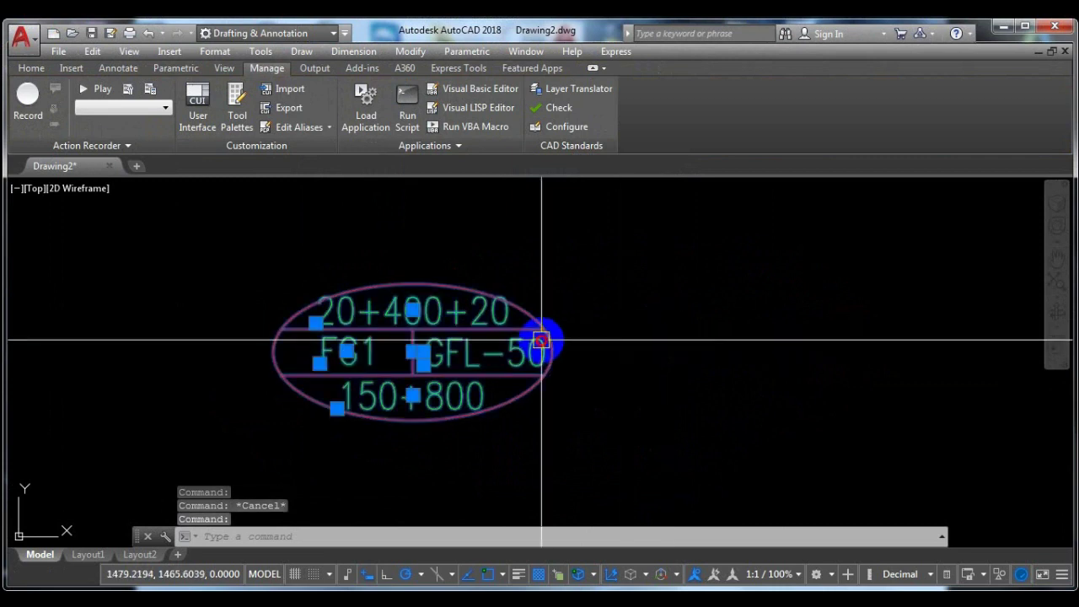
pyautogui.press('Escape')
# Draw a rectangle to the right of the beam label
pyautogui.write('REc')
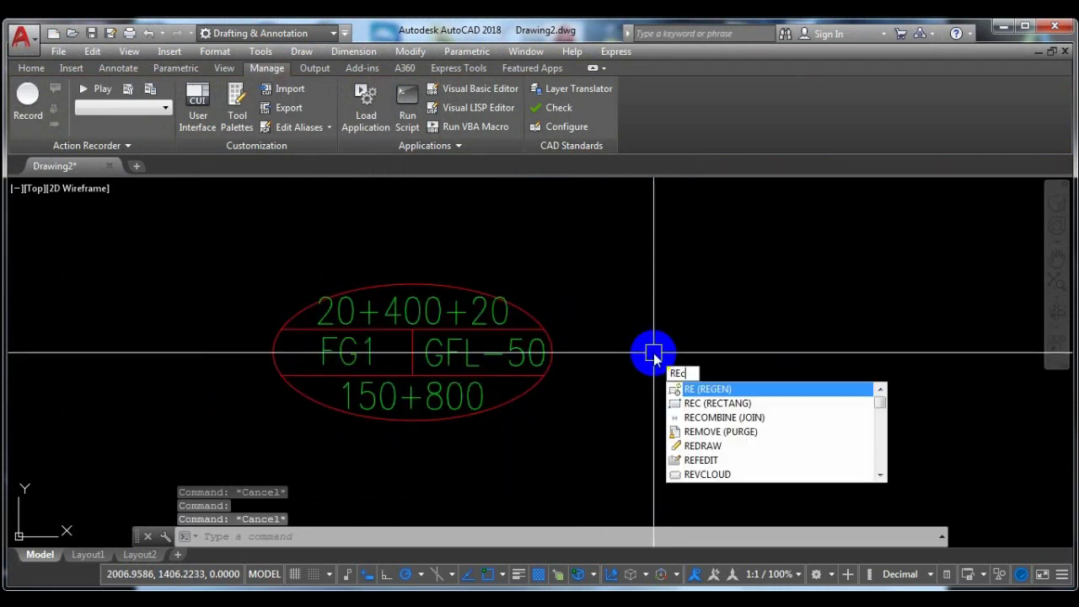
pyautogui.press('Return')
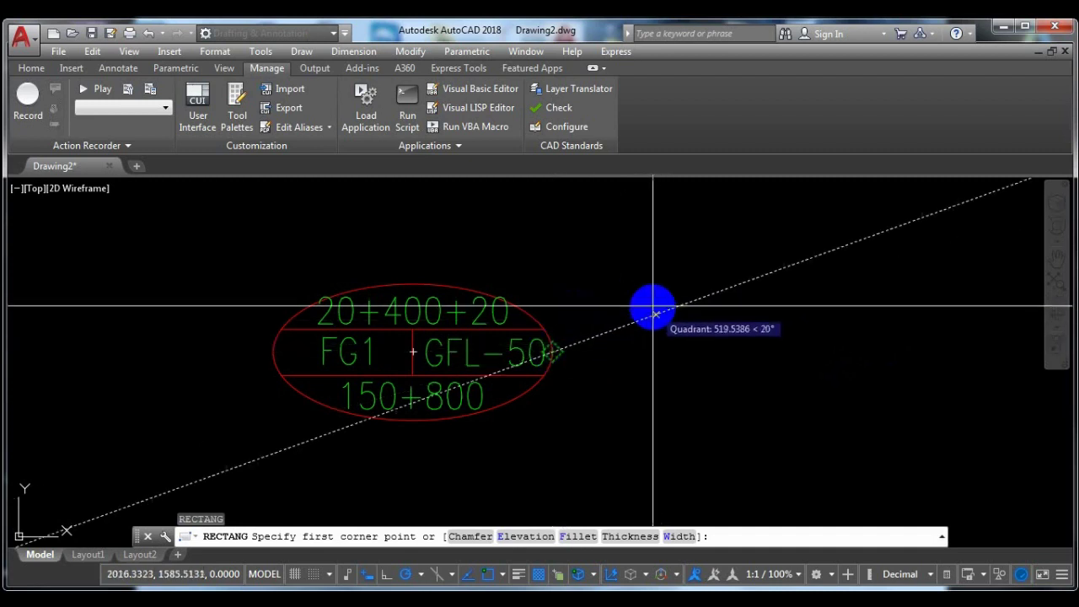
pyautogui.click(649, 297)
pyautogui.click(884, 416)
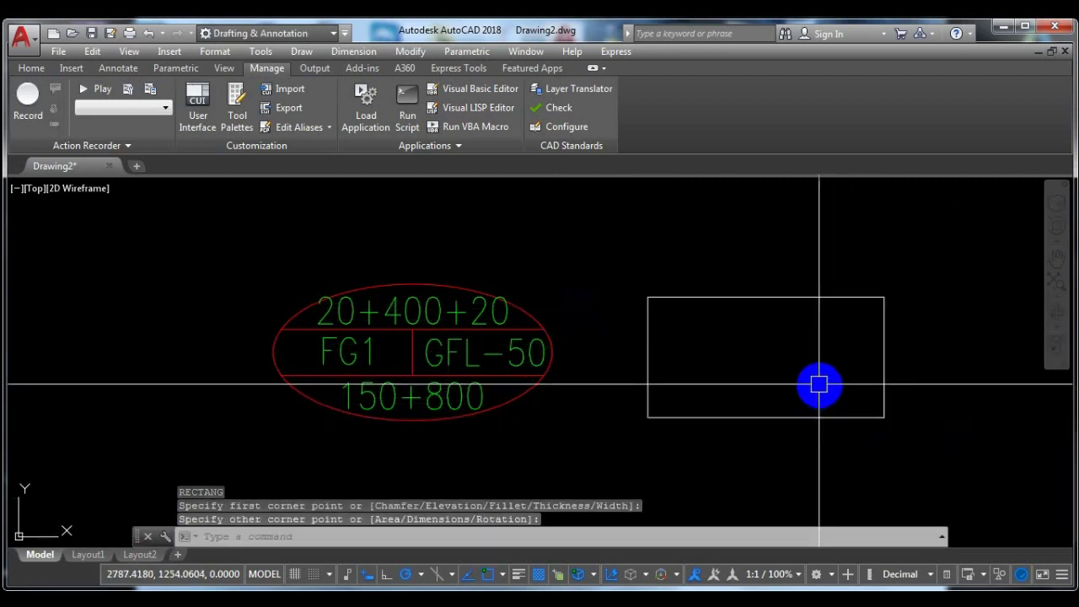
pyautogui.write('1')
# Draw a vertical polyline from the rectangle's top midpoint to its bottom midpoint
pyautogui.press('Return')
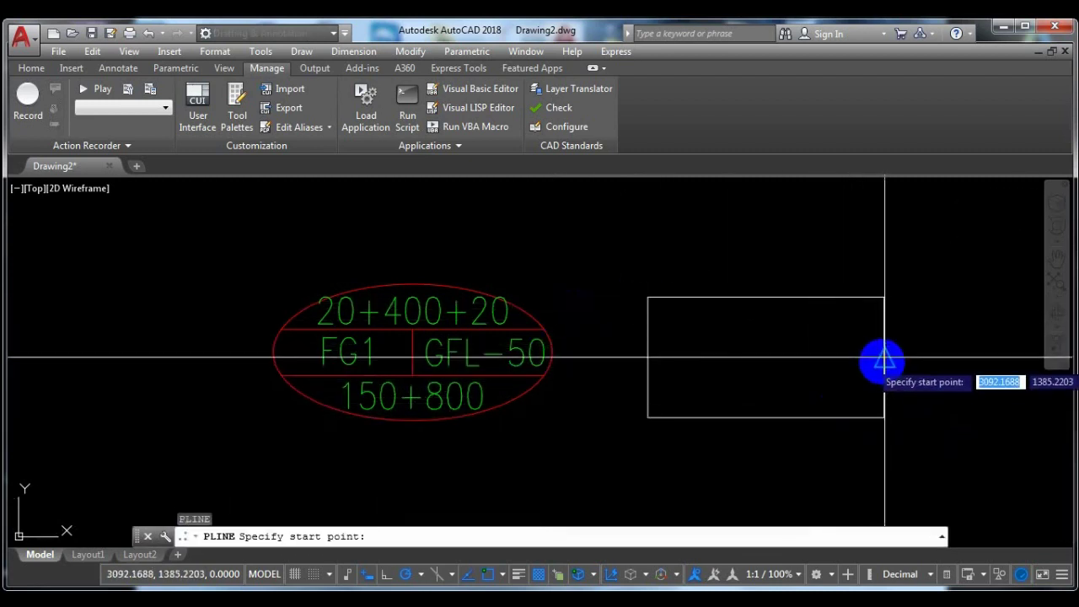
pyautogui.click(647, 357)
pyautogui.press('Escape')
pyautogui.press('Return')
pyautogui.click(766, 297)
pyautogui.click(765, 416)
pyautogui.press('Return')
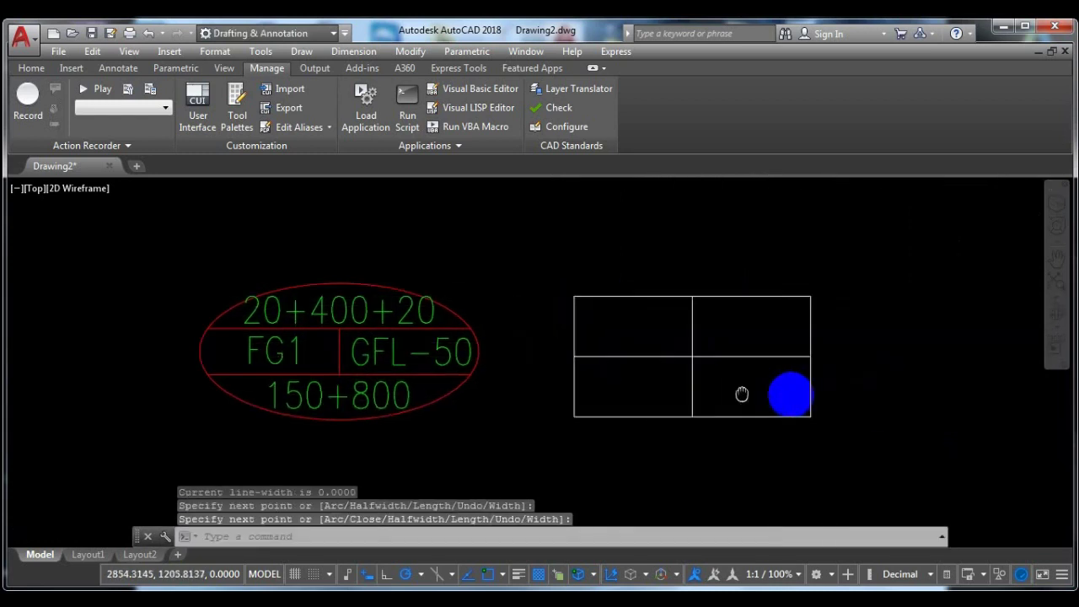
pyautogui.scroll(3, 610, 277)
pyautogui.scroll(-2, 626, 250)
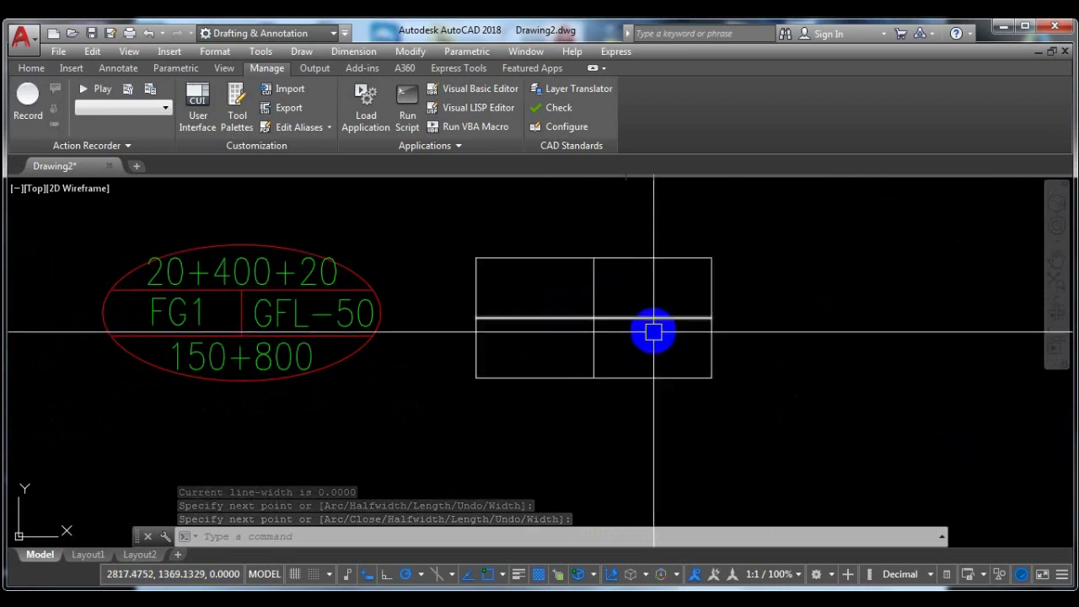
# Copy the grid lines and paste them as a block to the right with Ctrl+Shift+V
pyautogui.click(780, 404)
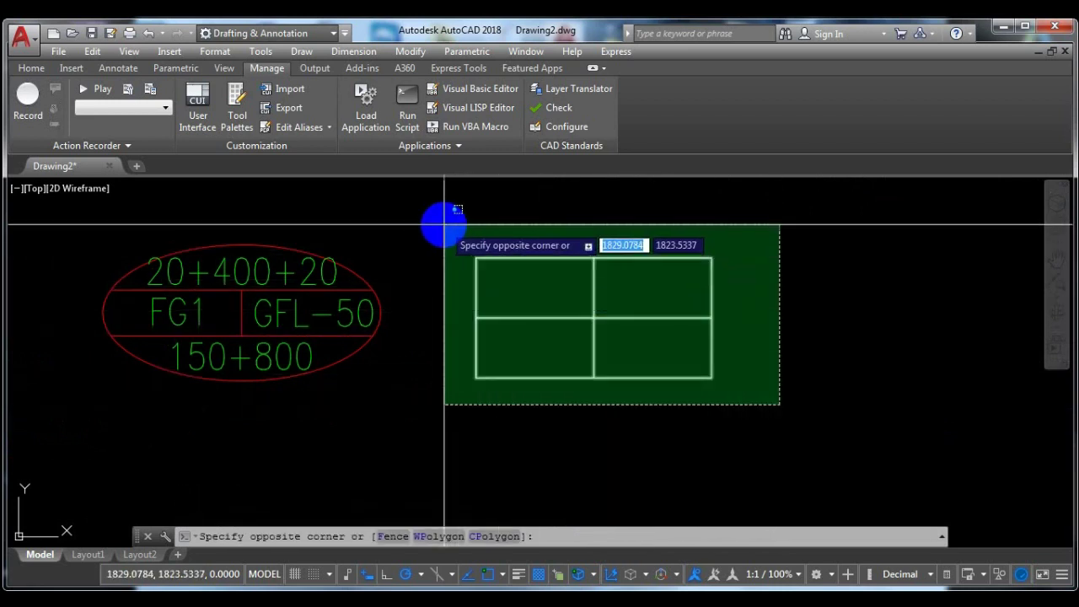
pyautogui.click(436, 217)
pyautogui.rightClick(583, 322)
pyautogui.hotkey('ctrl', 'c')
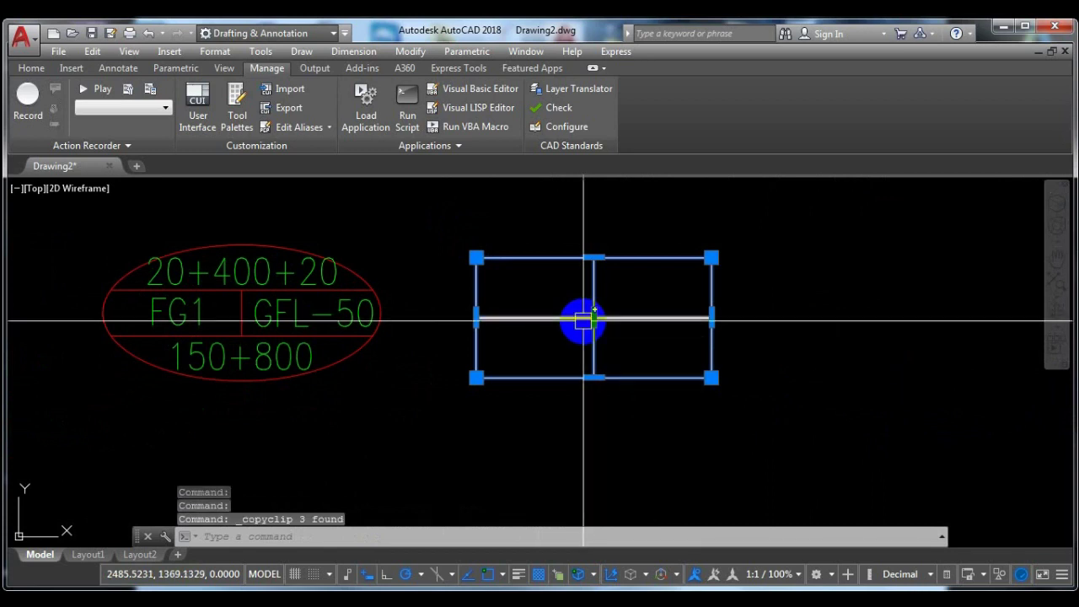
pyautogui.hotkey('ctrl', 'shift', 'v')
pyautogui.moveTo(806, 359); pyautogui.dragTo(633, 373, button='middle')
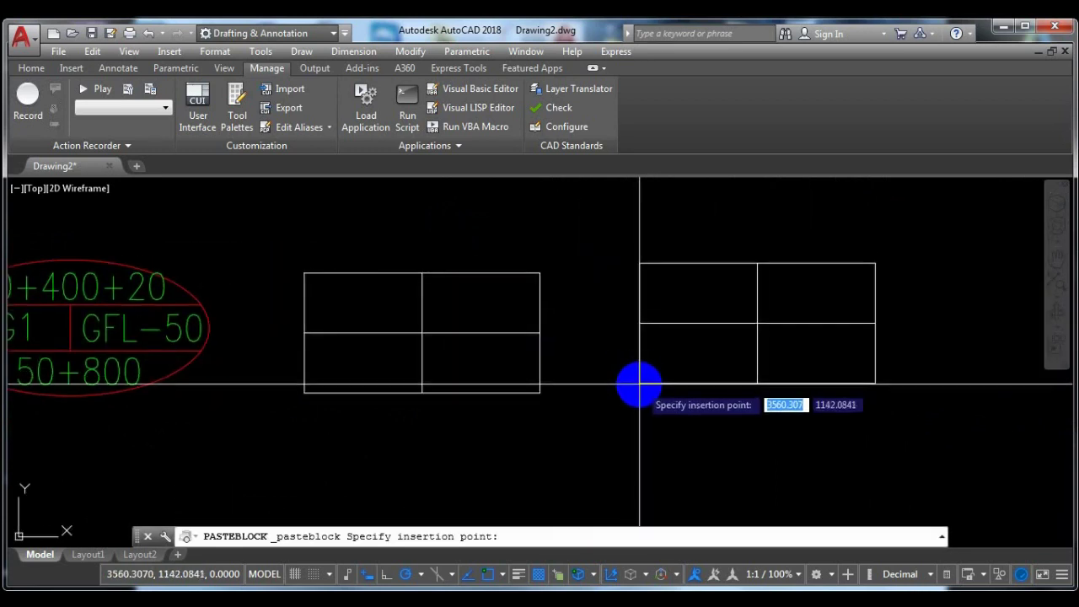
pyautogui.click(612, 406)
# Erase the original loose grid lines
pyautogui.click(598, 422)
pyautogui.click(281, 241)
pyautogui.write('e')
pyautogui.press('Return')
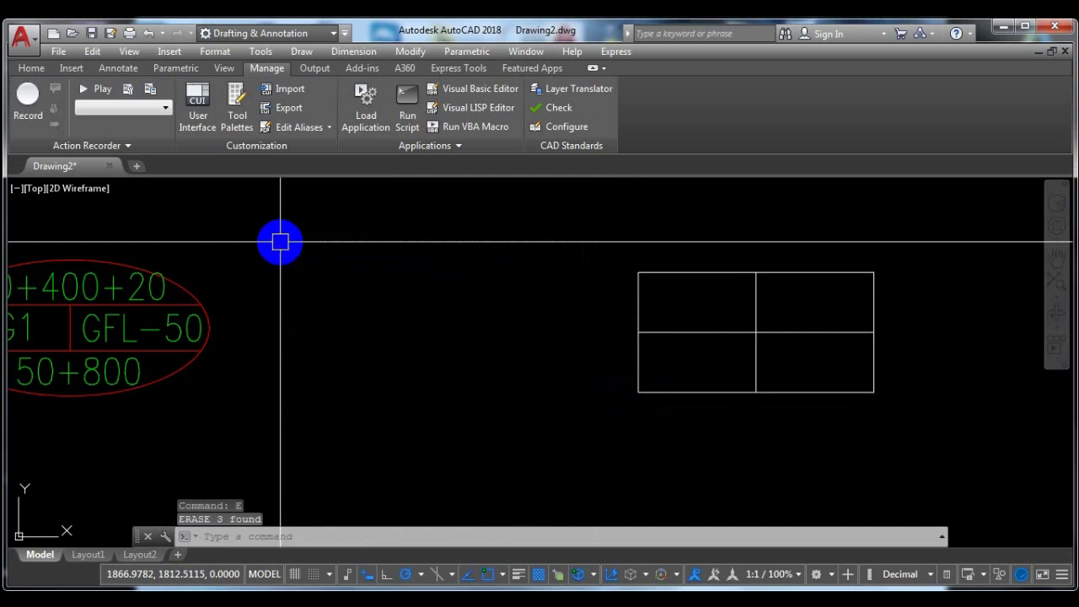
pyautogui.moveTo(568, 320); pyautogui.dragTo(548, 327, button='middle')
# Move the pasted grid block beside the beam label
pyautogui.click(568, 247)
pyautogui.scroll(-3, 759, 354)
pyautogui.scroll(3, 663, 312)
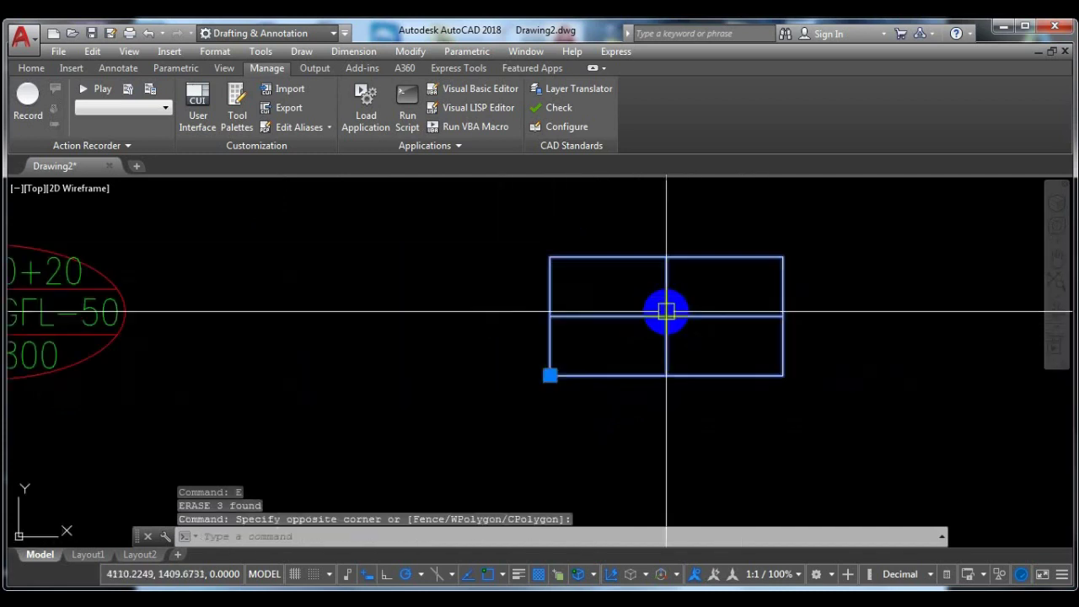
pyautogui.moveTo(663, 312); pyautogui.dragTo(669, 367, button='middle')
pyautogui.press('Return')
pyautogui.click(668, 369)
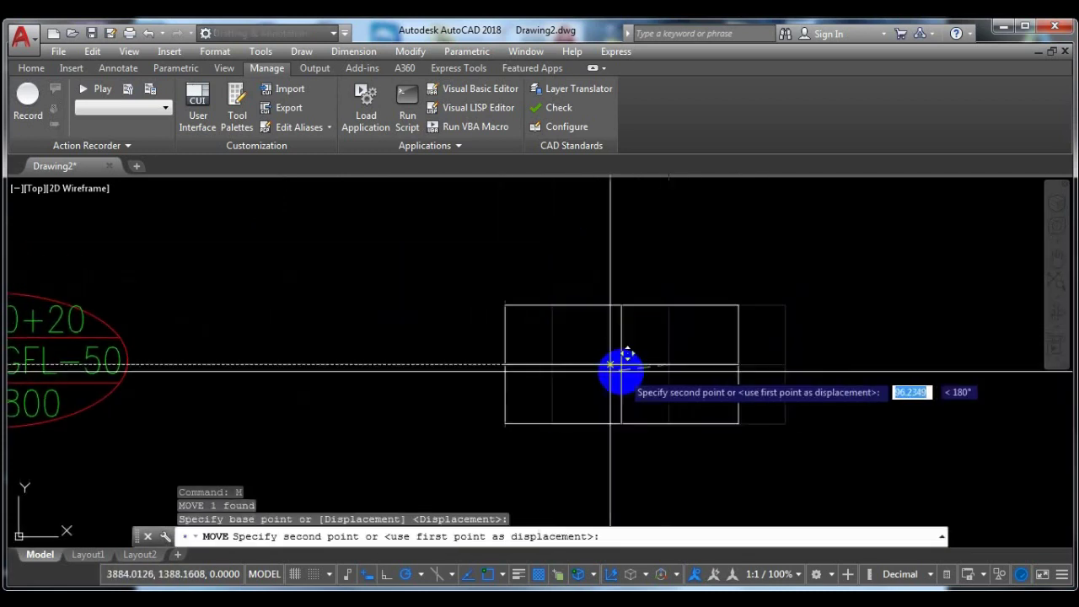
pyautogui.moveTo(441, 354); pyautogui.dragTo(670, 344, button='middle')
pyautogui.click(671, 344)
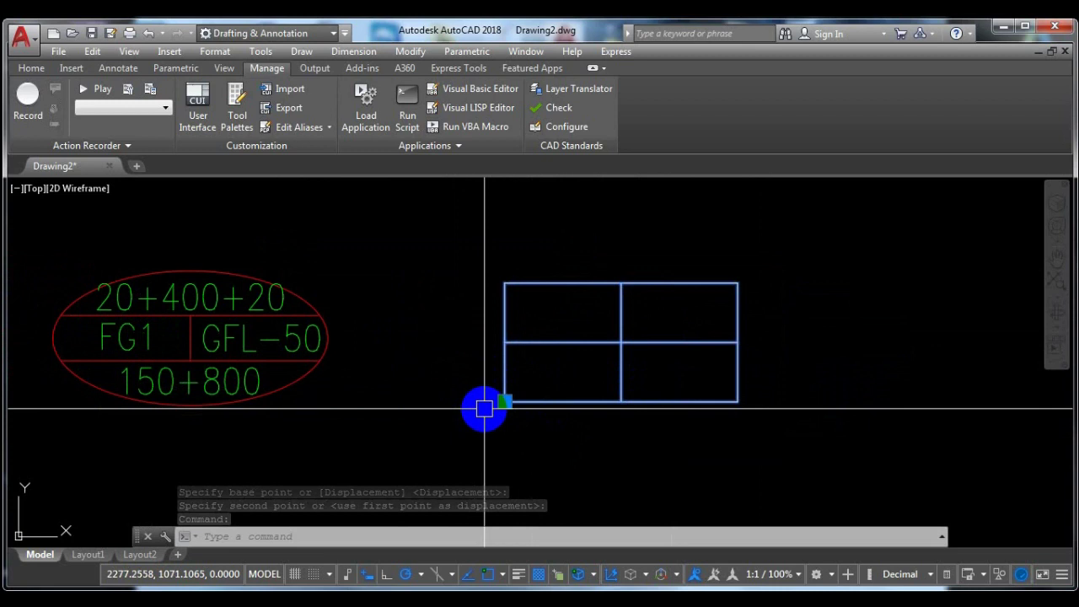
pyautogui.click(624, 346)
# Open the grid block in Block Editor, add a Basepoint at the grid's centre, and save
pyautogui.rightClick(631, 349)
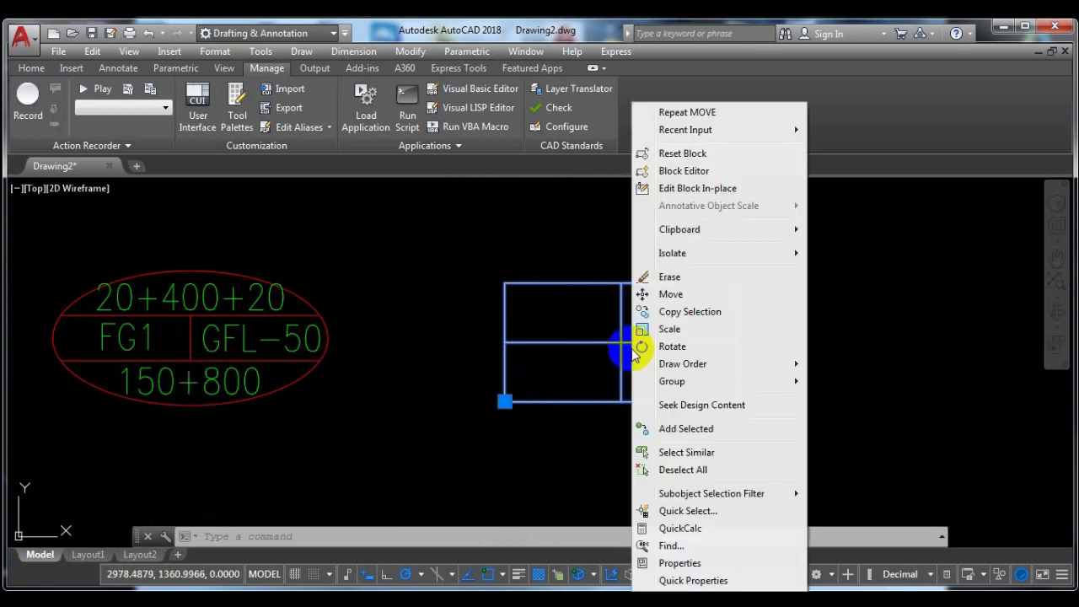
pyautogui.click(716, 172)
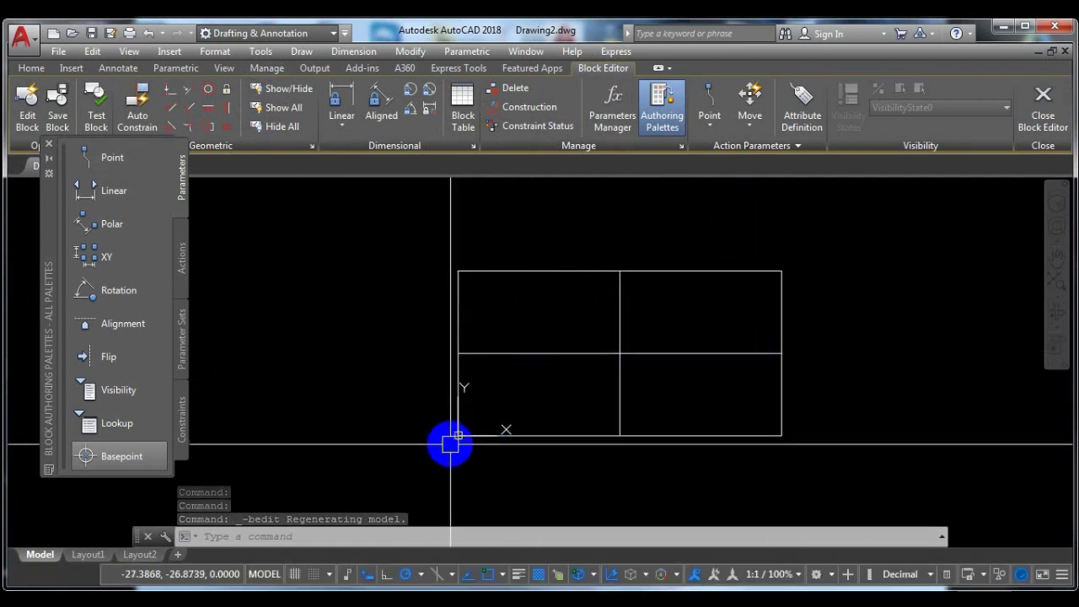
pyautogui.click(150, 464)
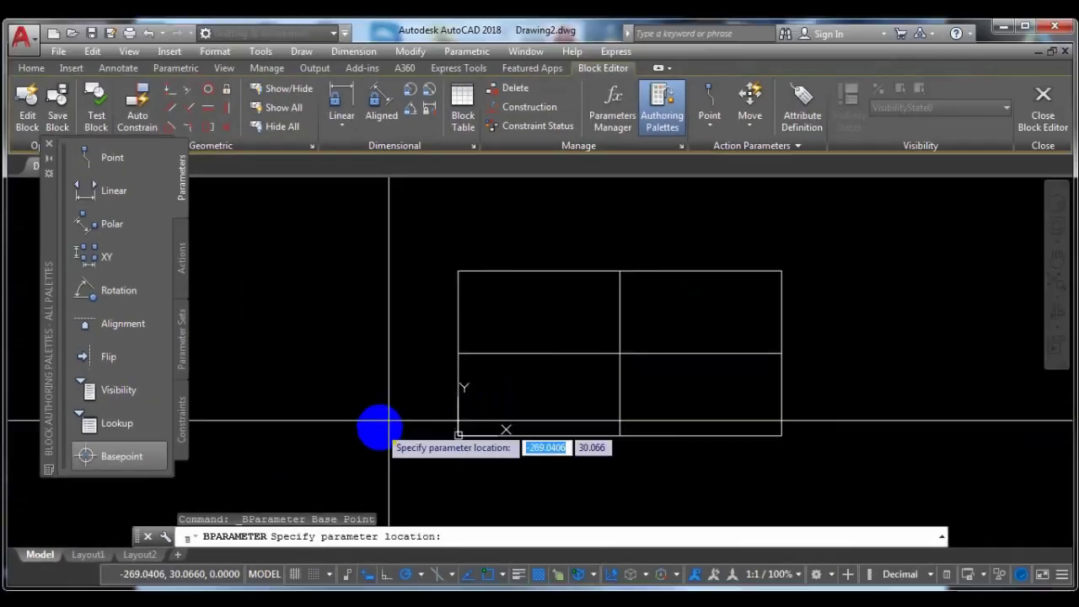
pyautogui.click(621, 354)
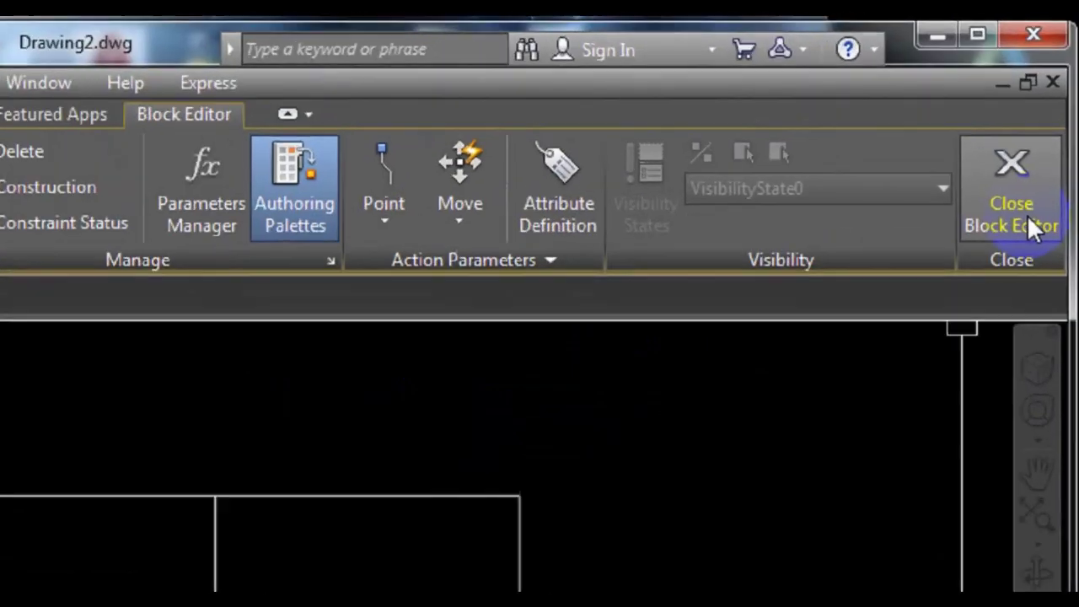
pyautogui.click(1036, 229)
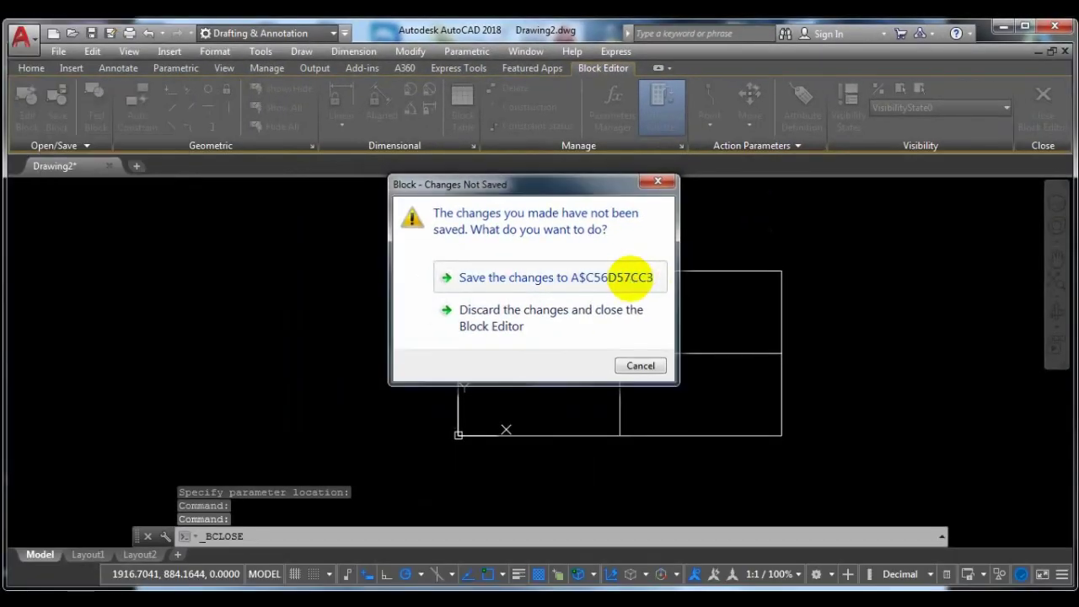
pyautogui.click(628, 279)
pyautogui.click(549, 405)
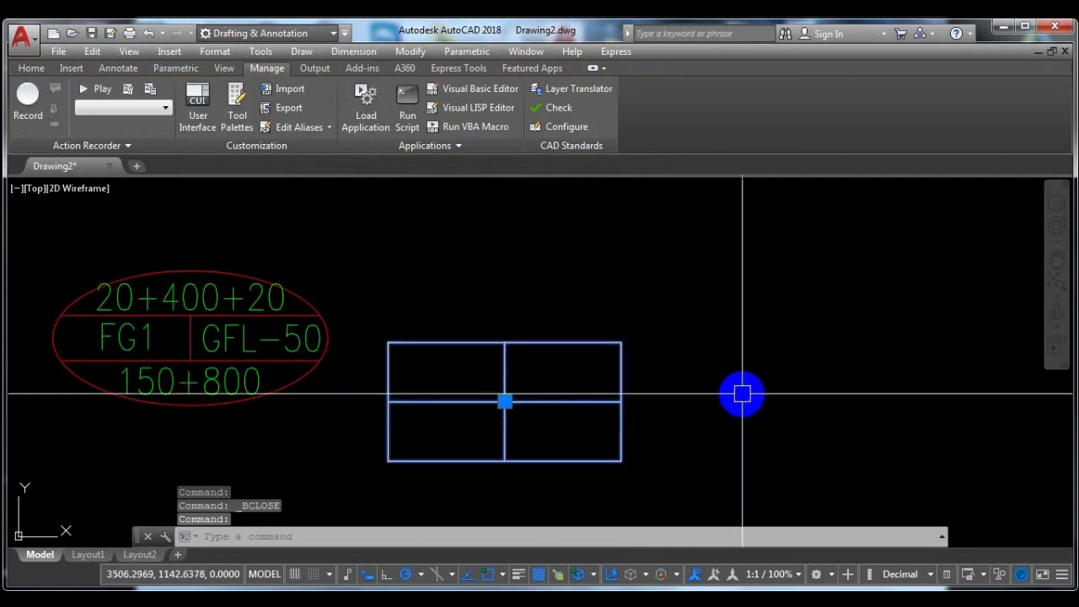
pyautogui.moveTo(742, 394)
pyautogui.mouseDown(button='middle')
pyautogui.moveTo(818, 336)
pyautogui.moveTo(775, 386)
pyautogui.mouseUp(button='middle')
pyautogui.click(641, 366)
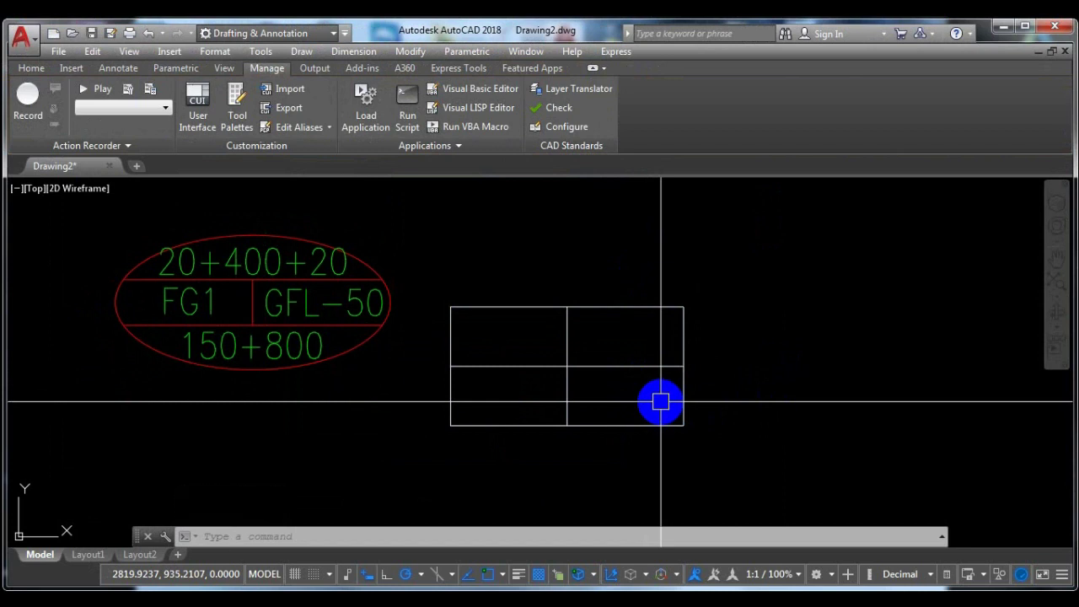
pyautogui.click(660, 364)
pyautogui.moveTo(634, 340); pyautogui.dragTo(689, 330, button='middle')
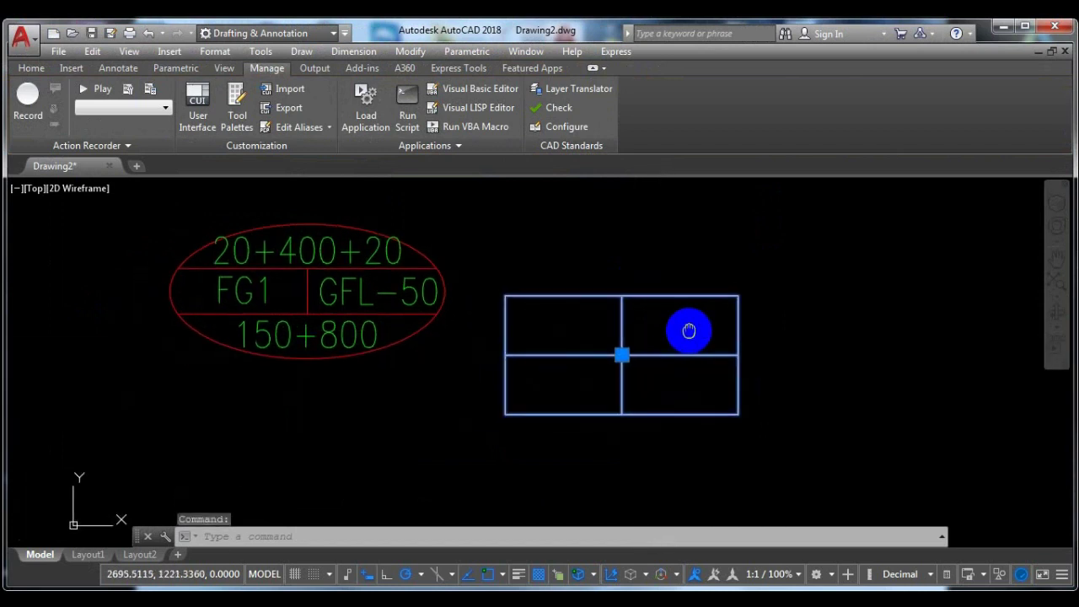
pyautogui.press('Escape')
pyautogui.click(689, 351)
# Reopen the grid block in Block Editor and erase the old centre base point
pyautogui.rightClick(698, 354)
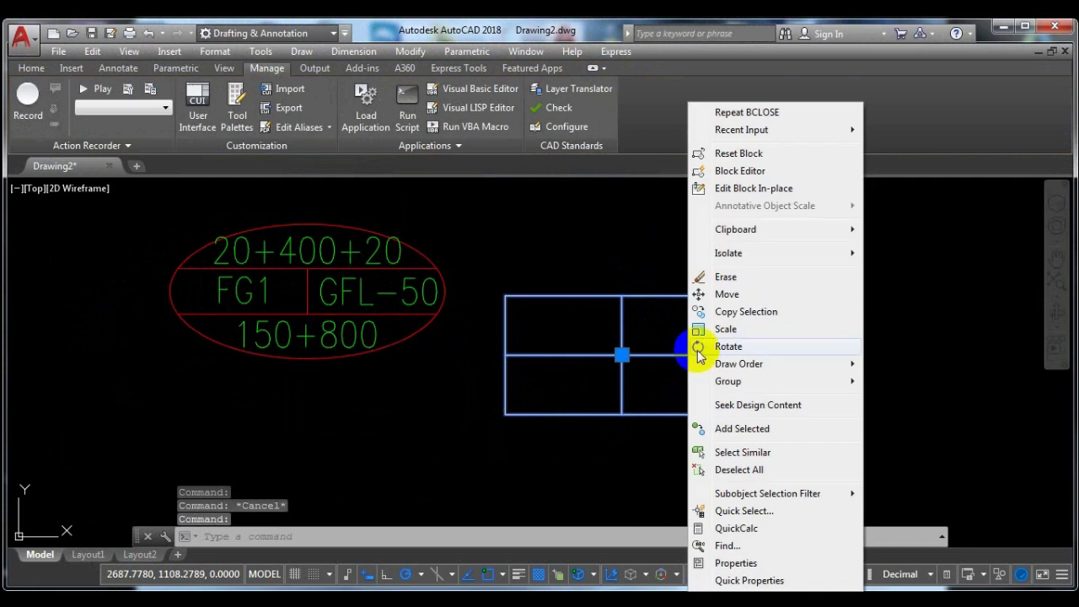
pyautogui.click(749, 173)
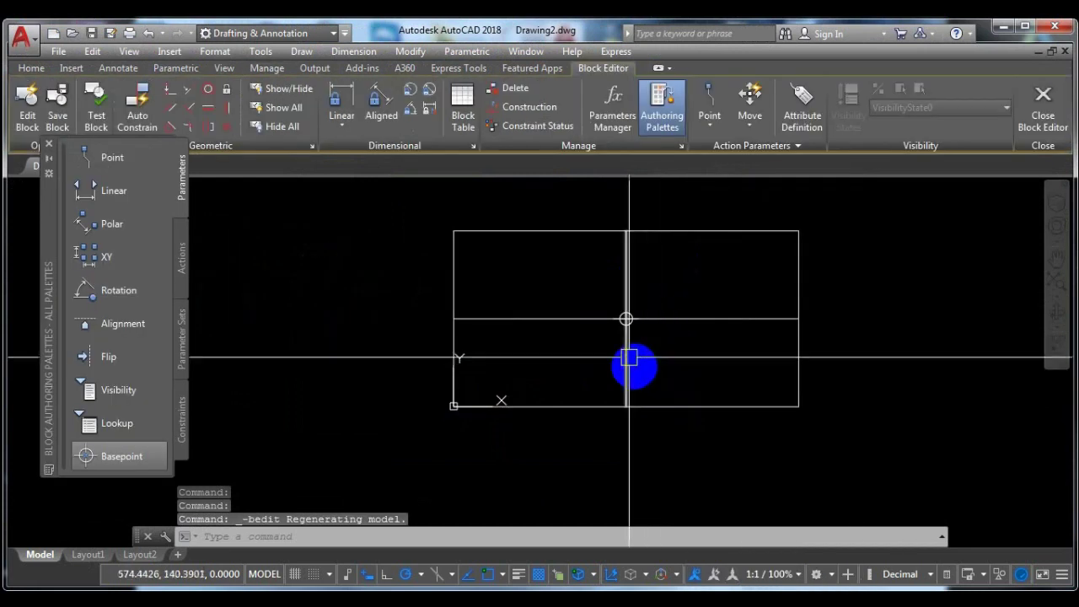
pyautogui.click(94, 455)
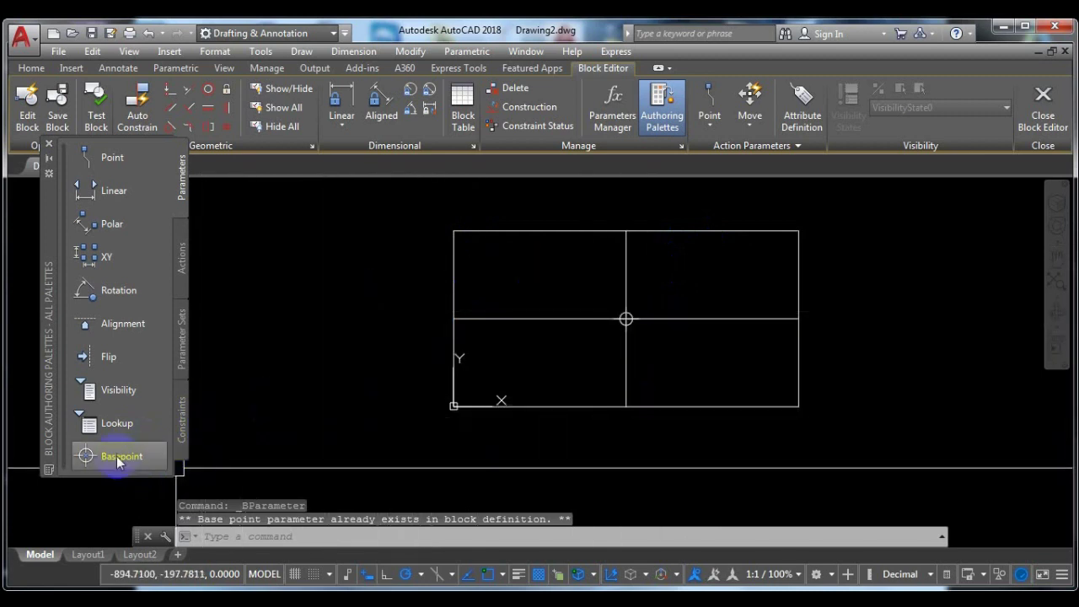
pyautogui.click(606, 280)
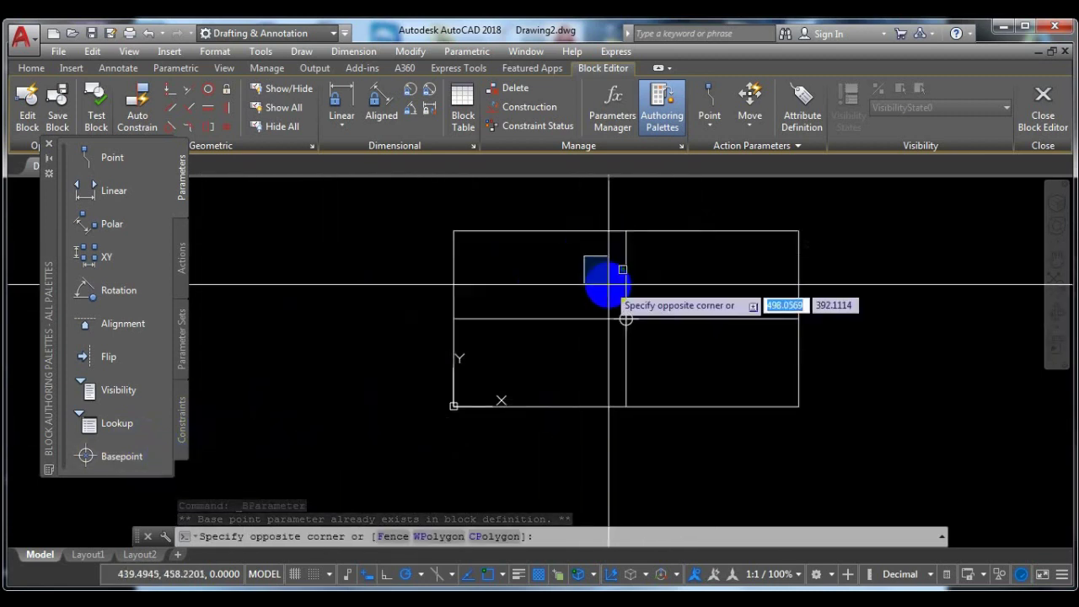
pyautogui.click(687, 357)
pyautogui.write('e')
pyautogui.press('Return')
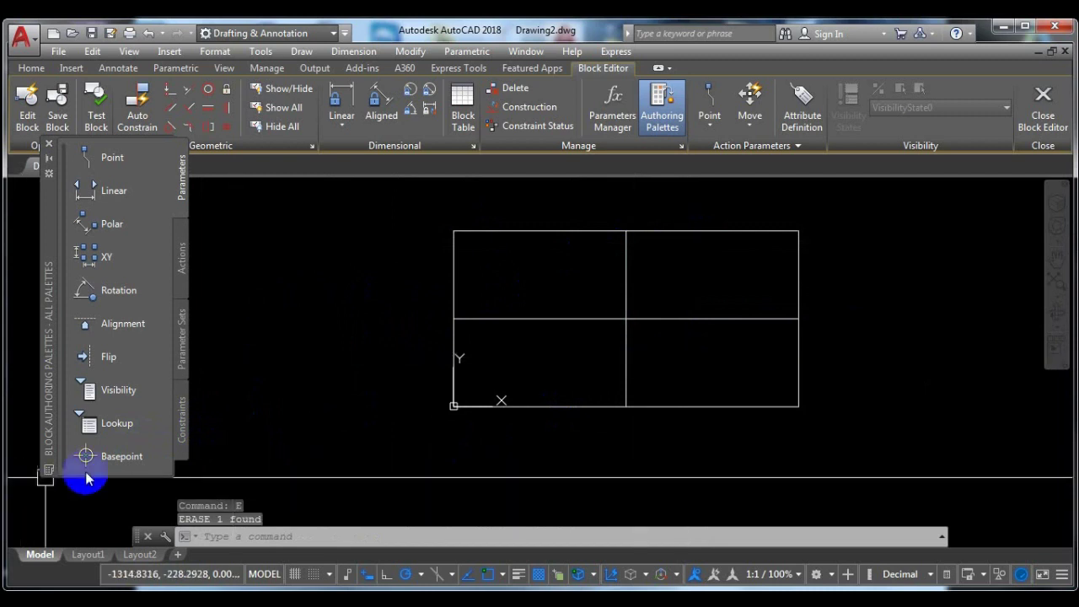
# Place a new Basepoint at the top edge's midpoint and save the block changes
pyautogui.click(89, 456)
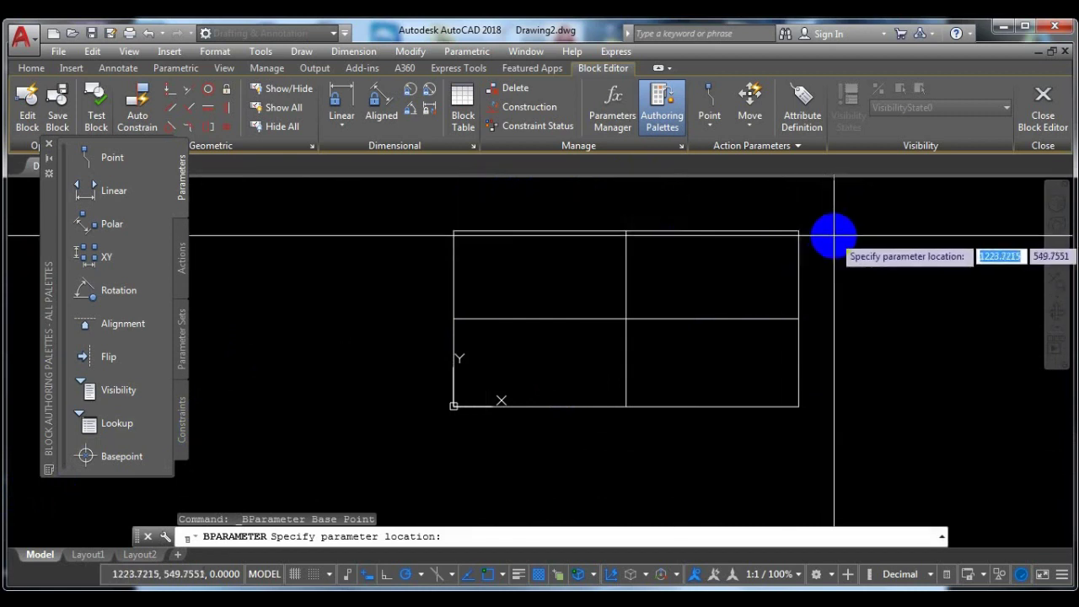
pyautogui.click(626, 229)
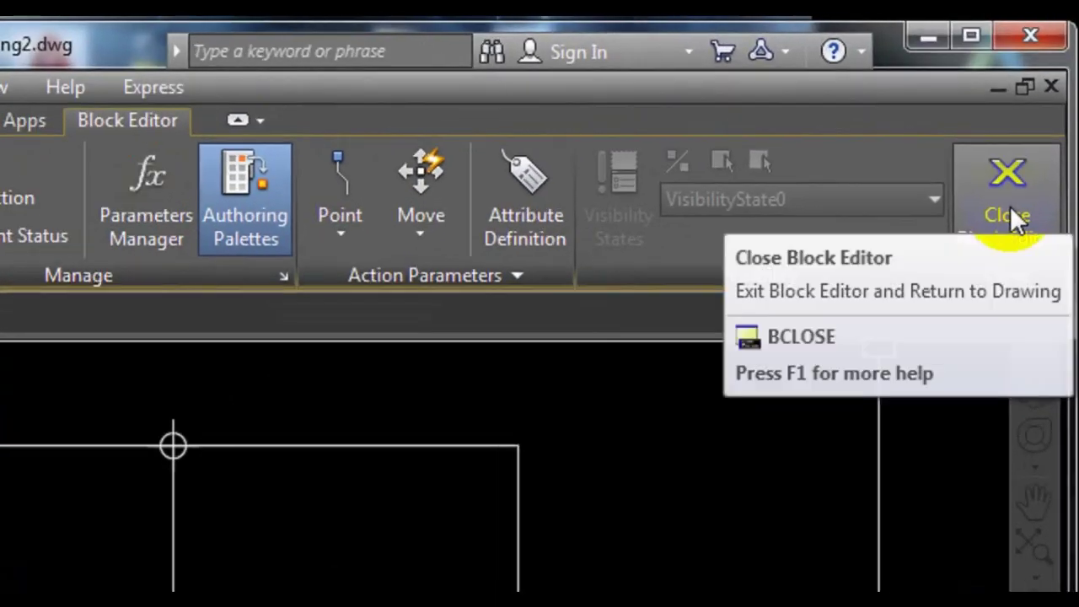
pyautogui.click(1045, 111)
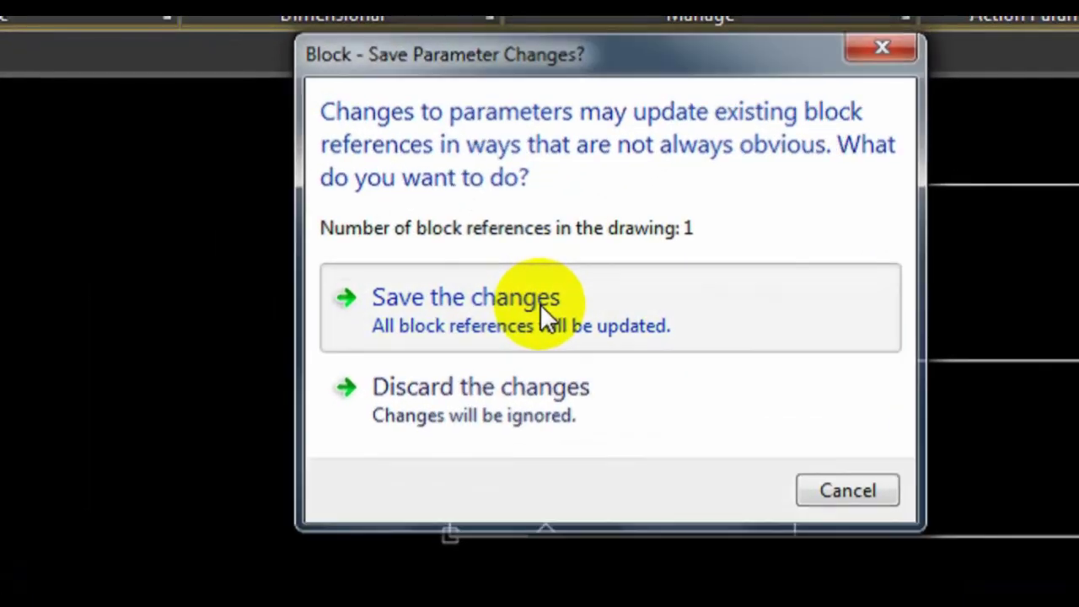
pyautogui.click(532, 304)
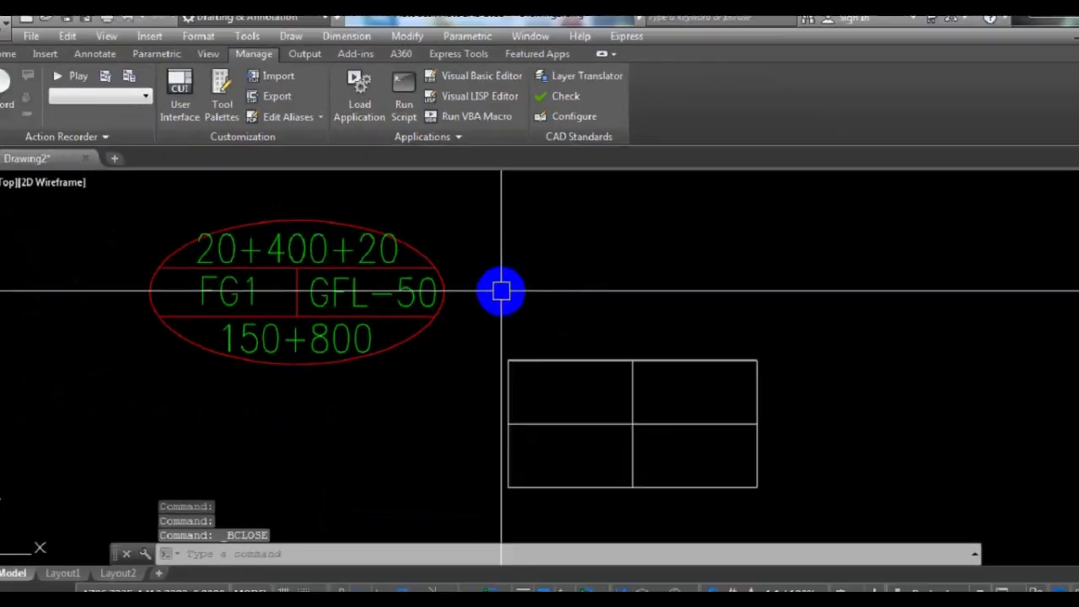
pyautogui.click(658, 358)
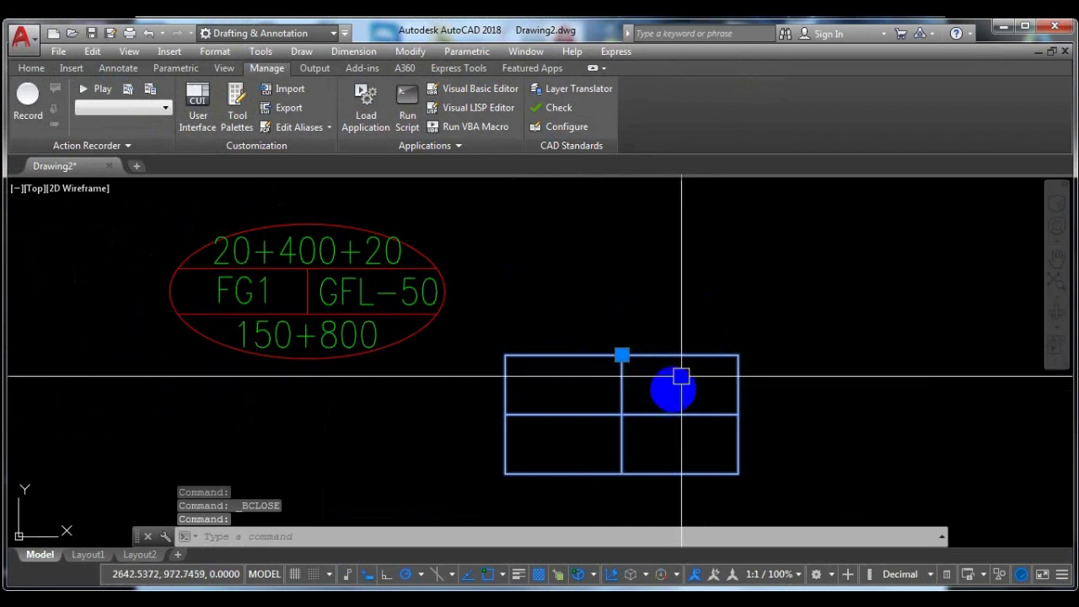
pyautogui.moveTo(671, 364); pyautogui.dragTo(696, 284, button='middle')
pyautogui.scroll(-2, 636, 313)
pyautogui.scroll(-3, 622, 295)
pyautogui.scroll(3, 628, 325)
pyautogui.scroll(2, 689, 379)
pyautogui.moveTo(677, 347)
pyautogui.mouseDown(button='middle')
pyautogui.moveTo(665, 323)
pyautogui.moveTo(666, 352)
pyautogui.mouseUp(button='middle')
pyautogui.scroll(-2, 665, 322)
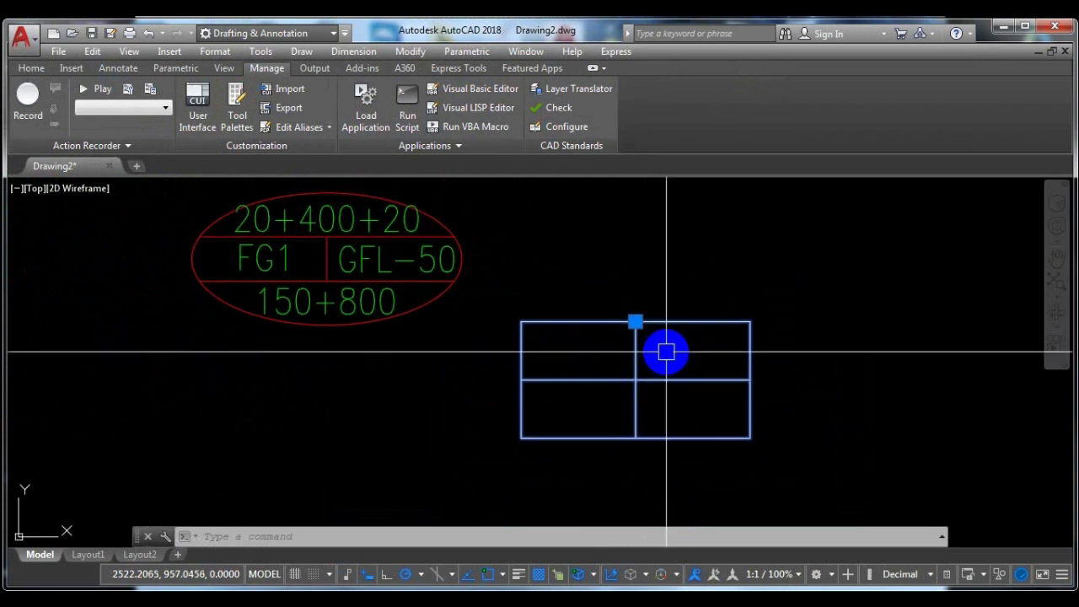
pyautogui.press('Escape')
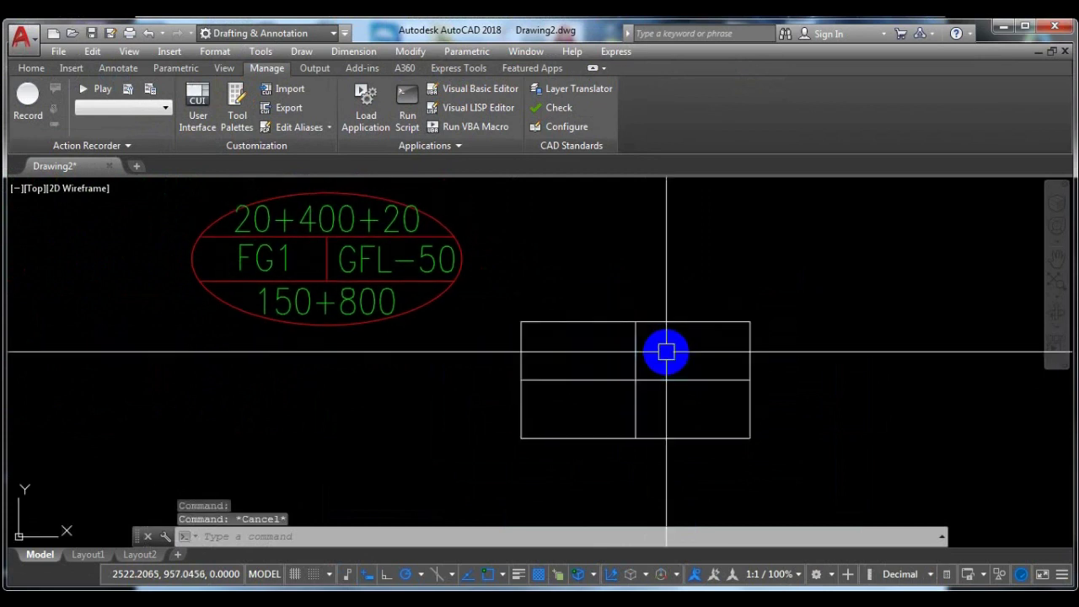